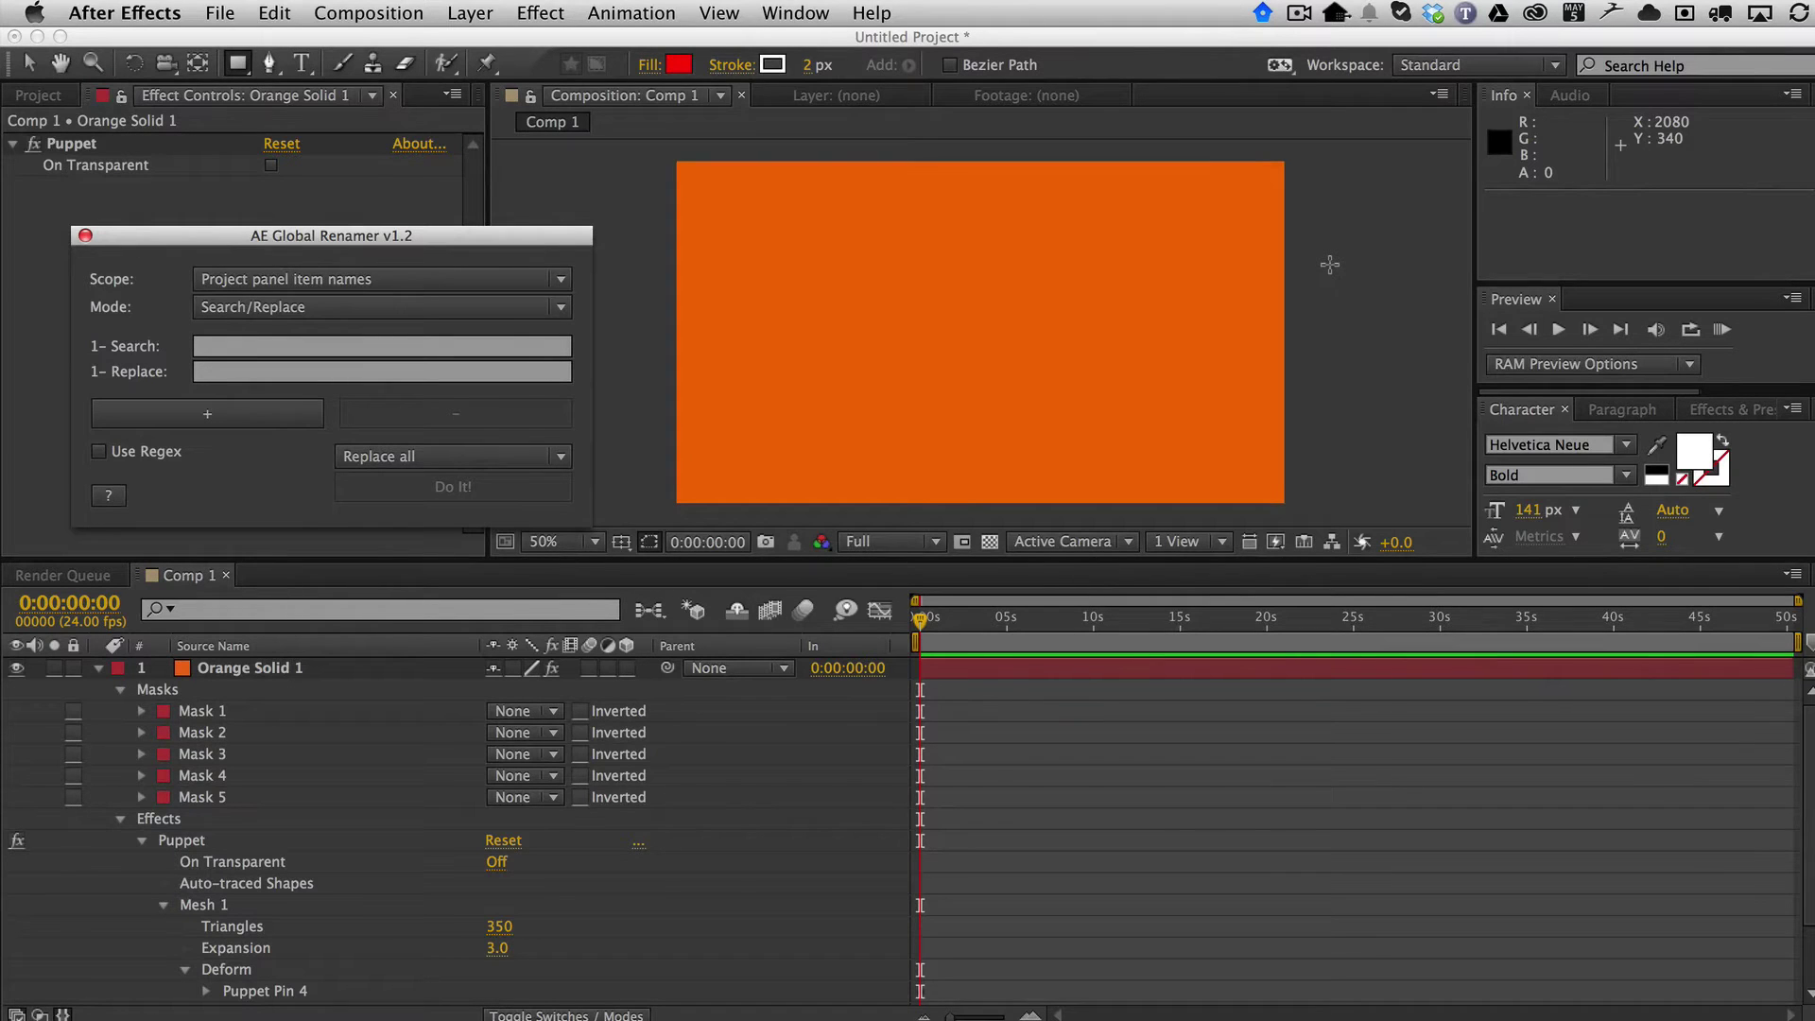
Set the AE Global Renamer scope to 'Selected property children'.
click(341, 280)
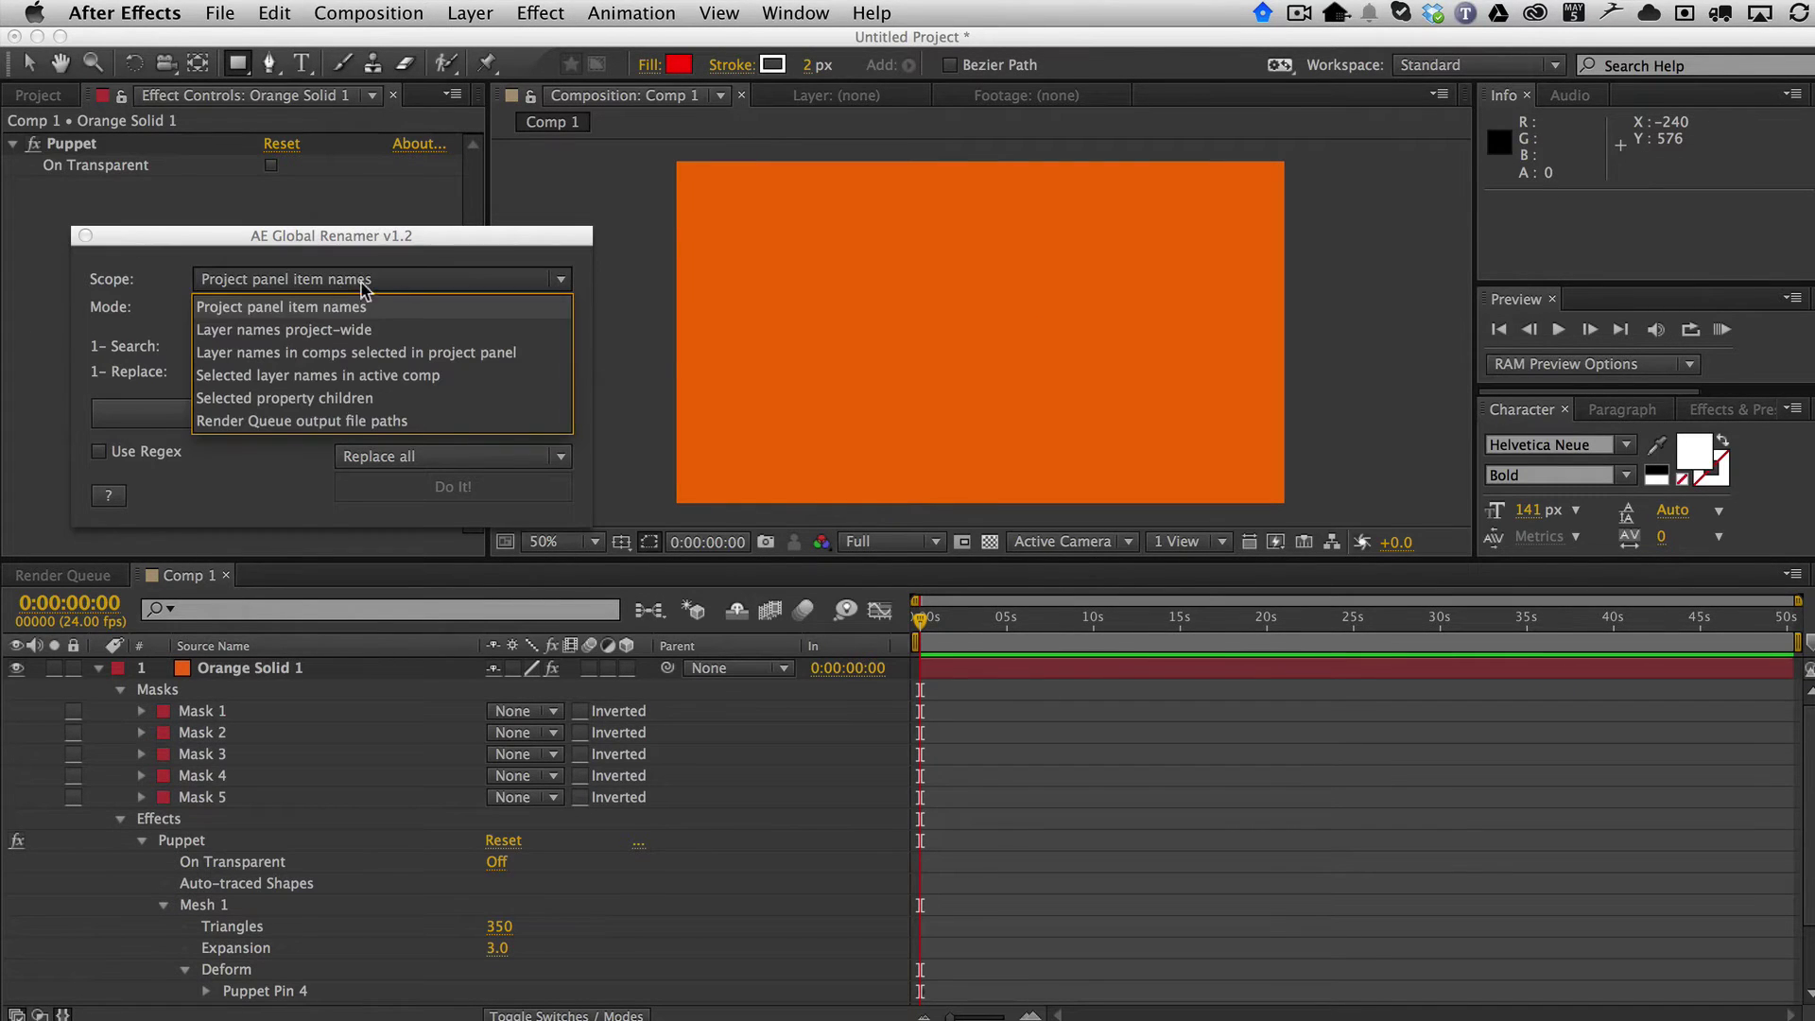
click(284, 397)
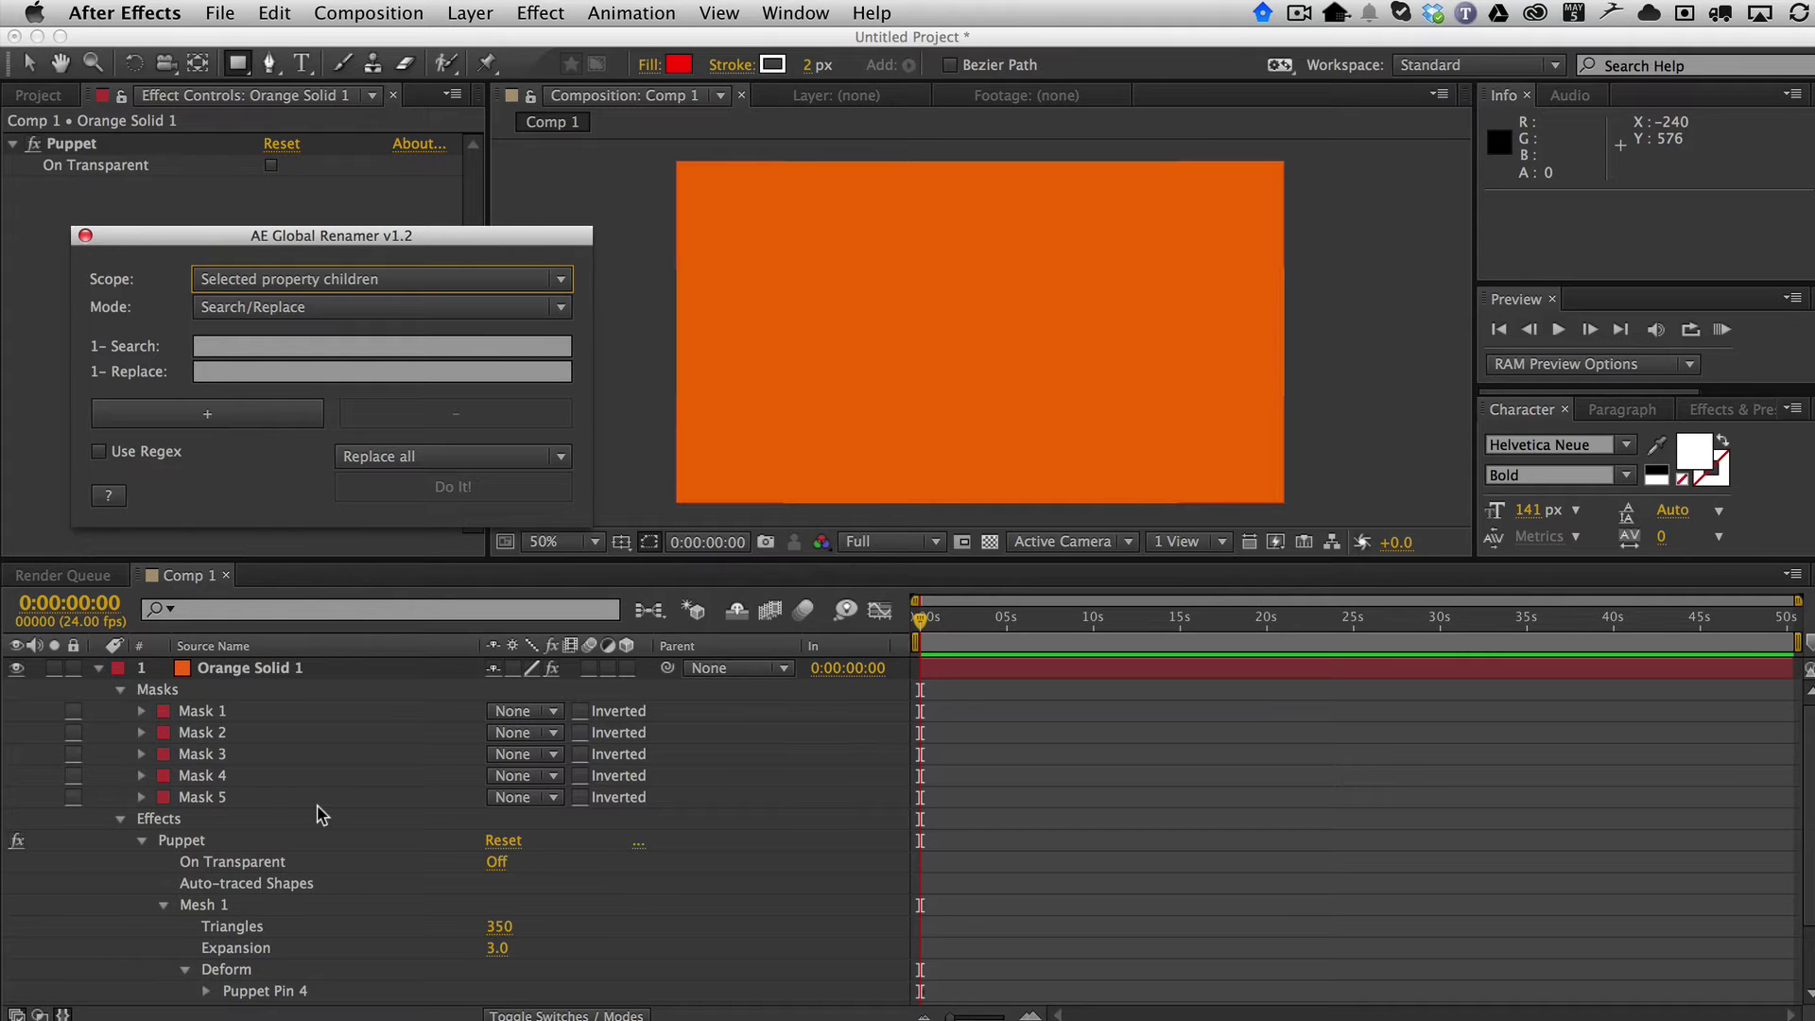
scroll(320, 812, down, 3)
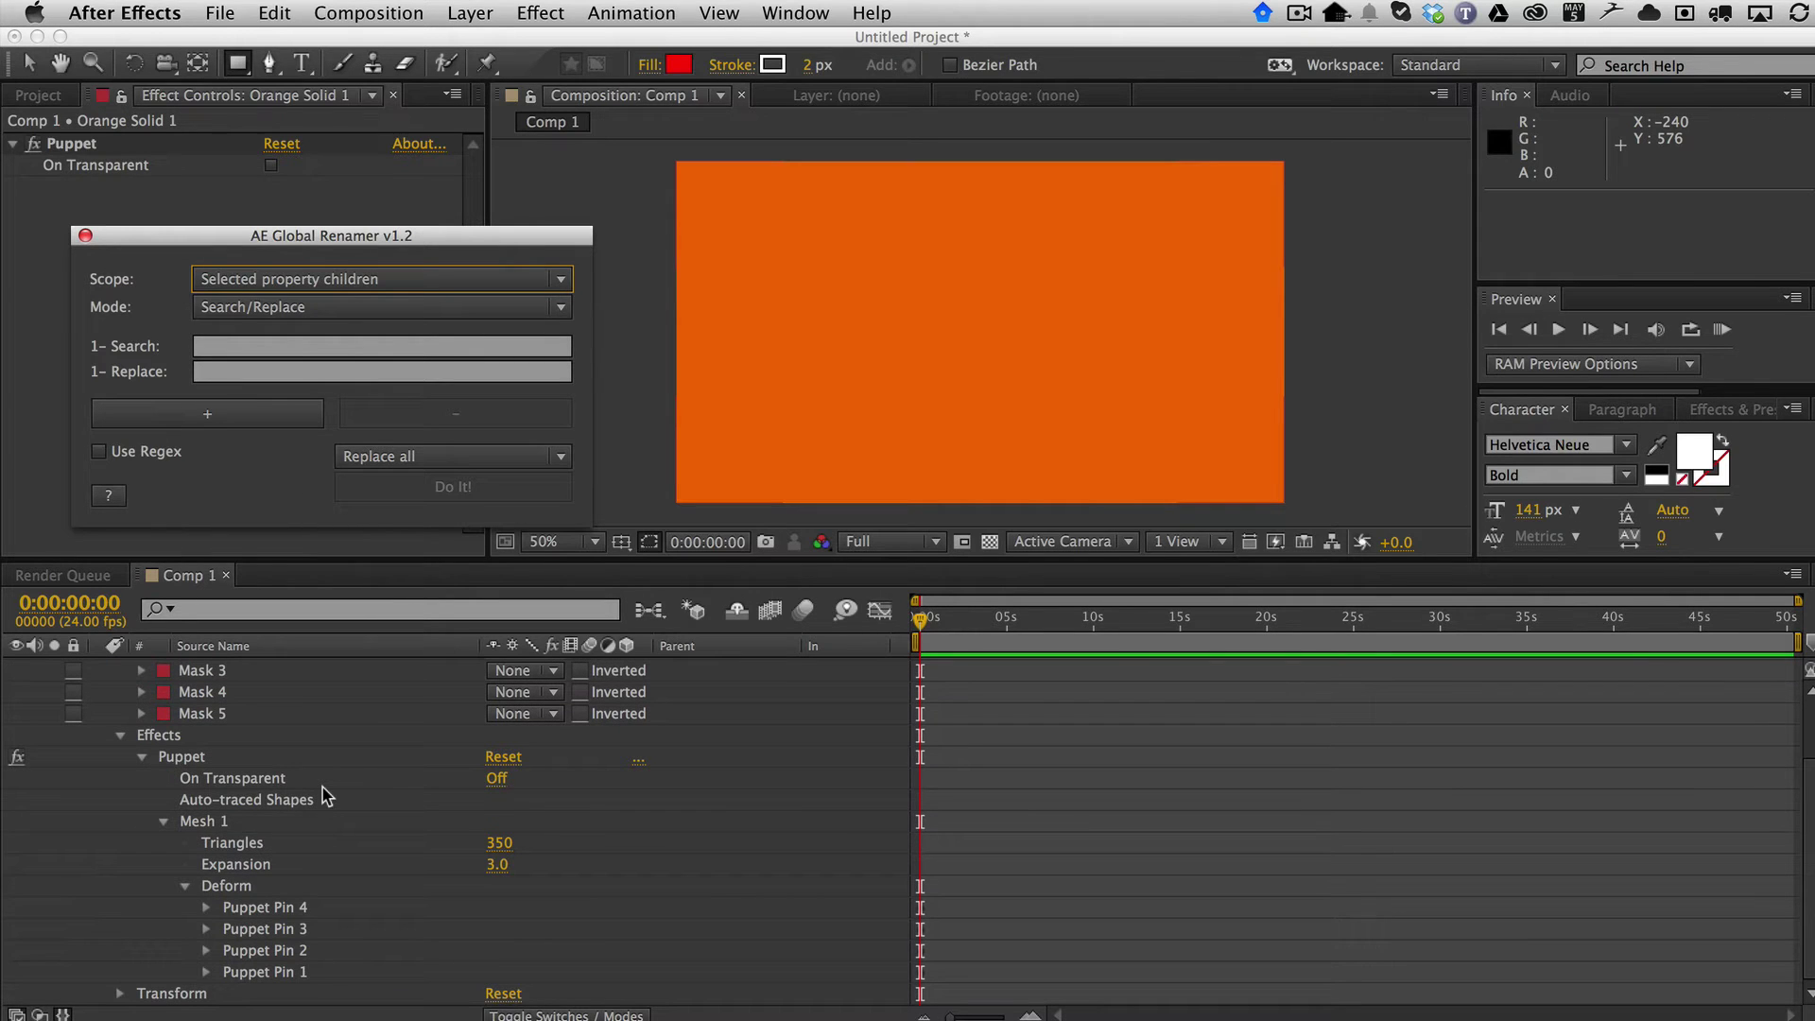
Select the puppet's Deform group and enter search 'Puppet' and replace 'Dog'.
click(266, 897)
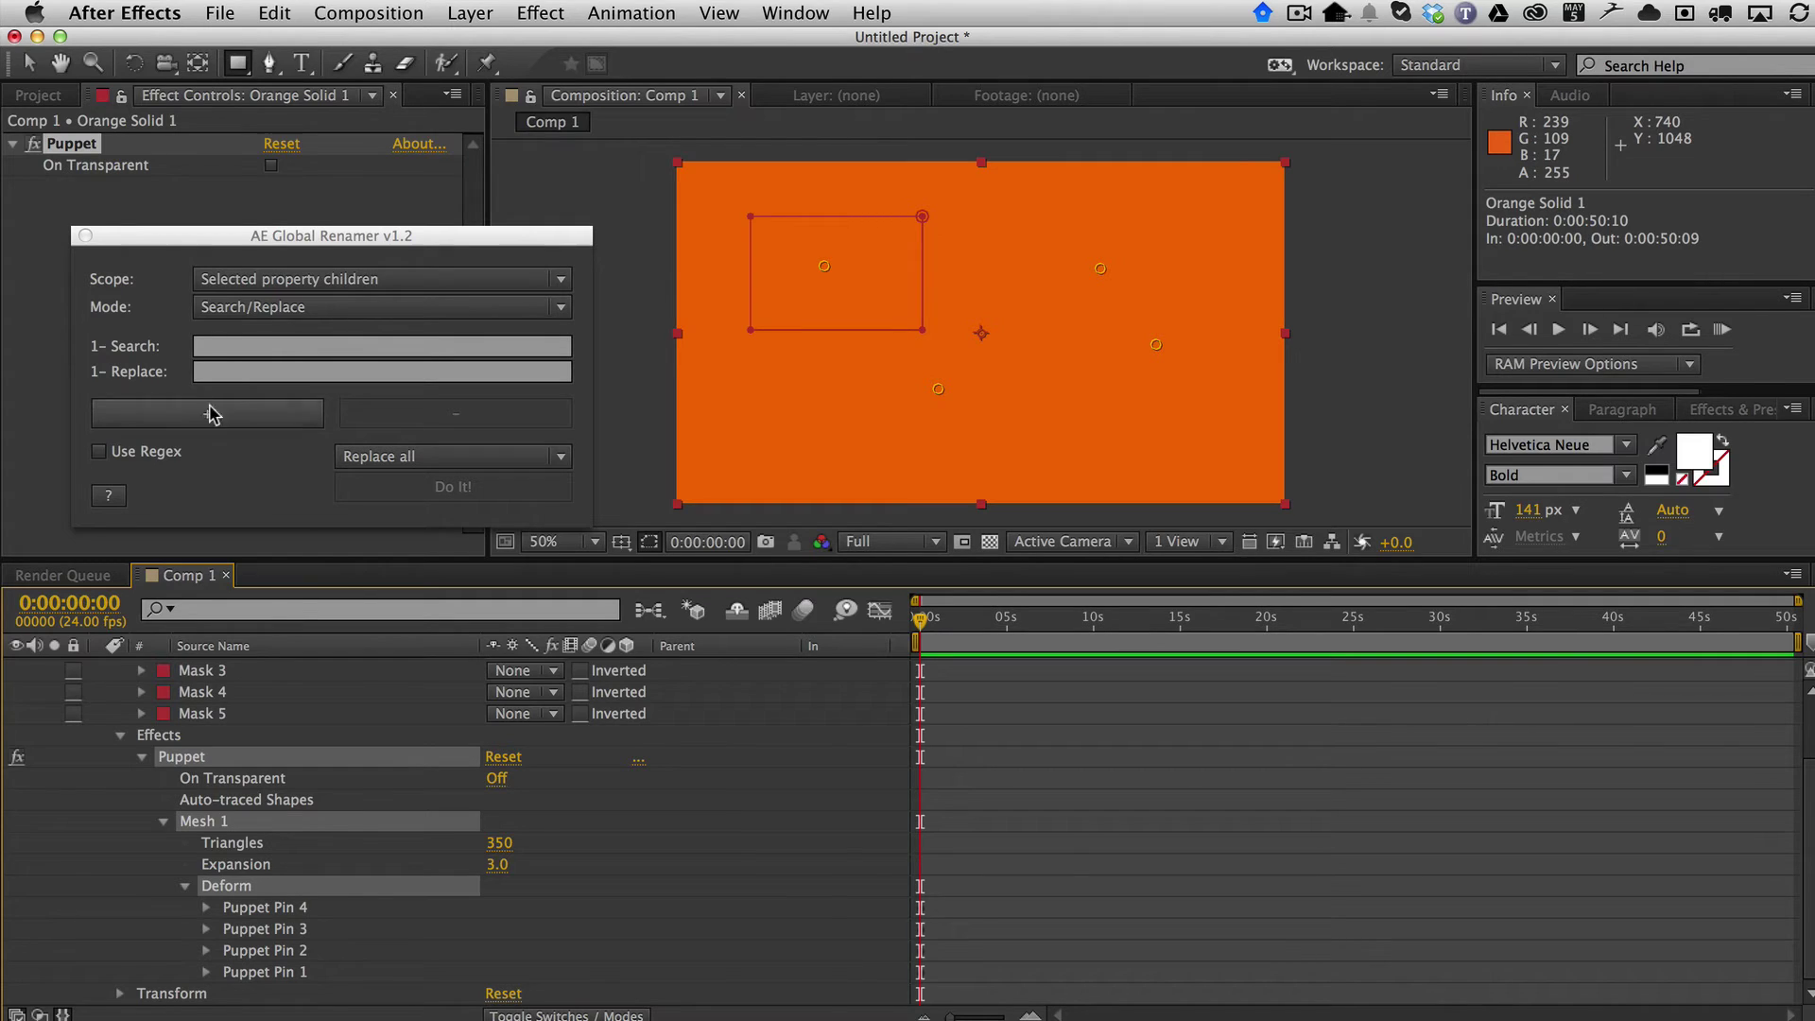
click(264, 347)
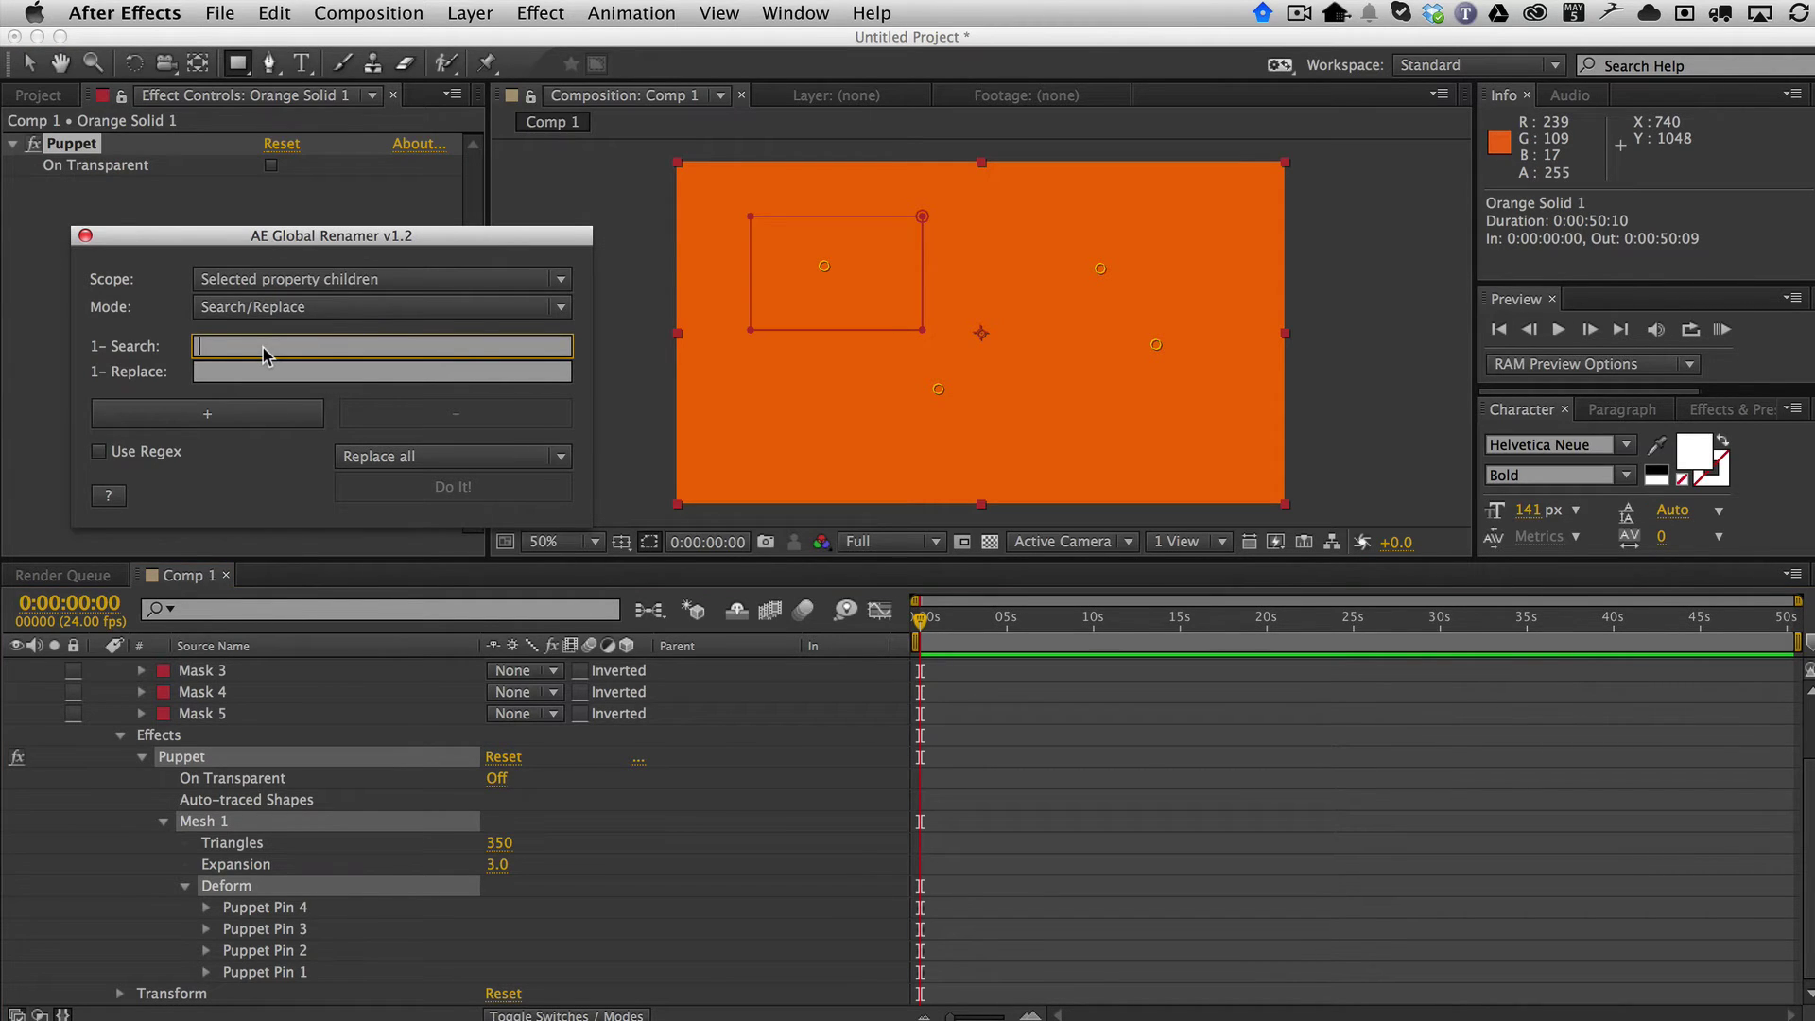
text(Puppet)
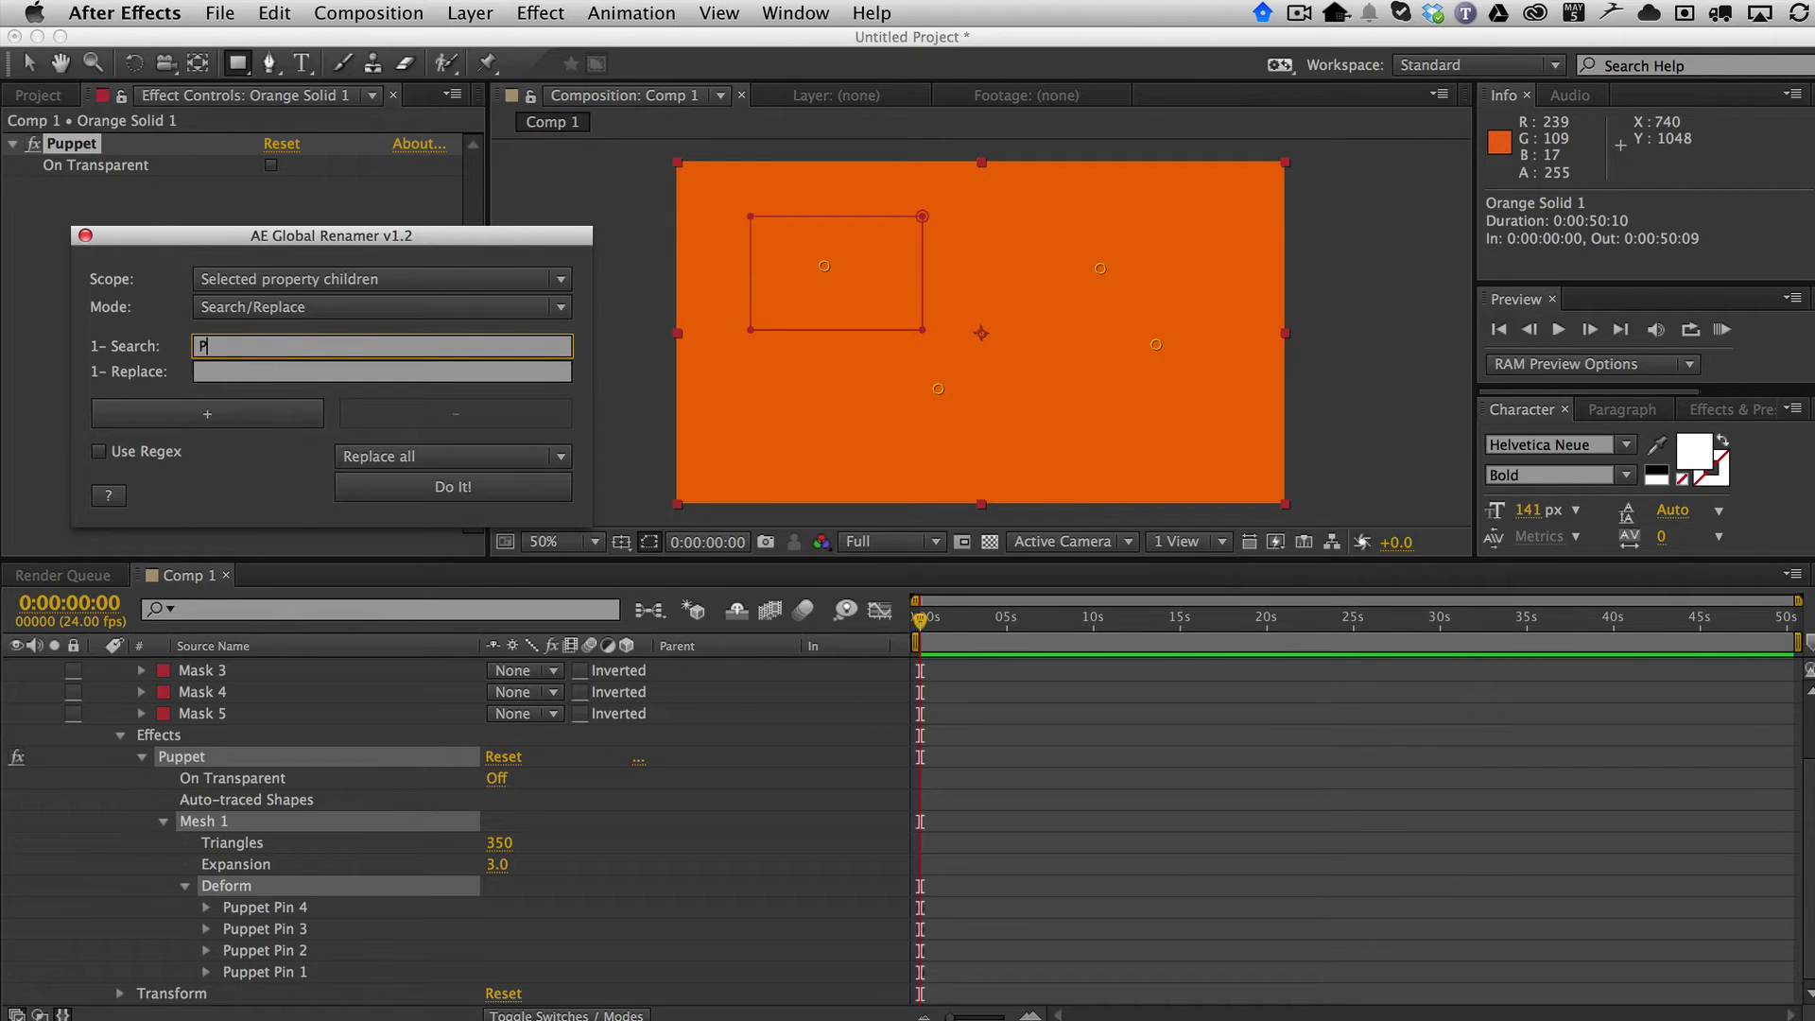
click(248, 375)
text(Dog)
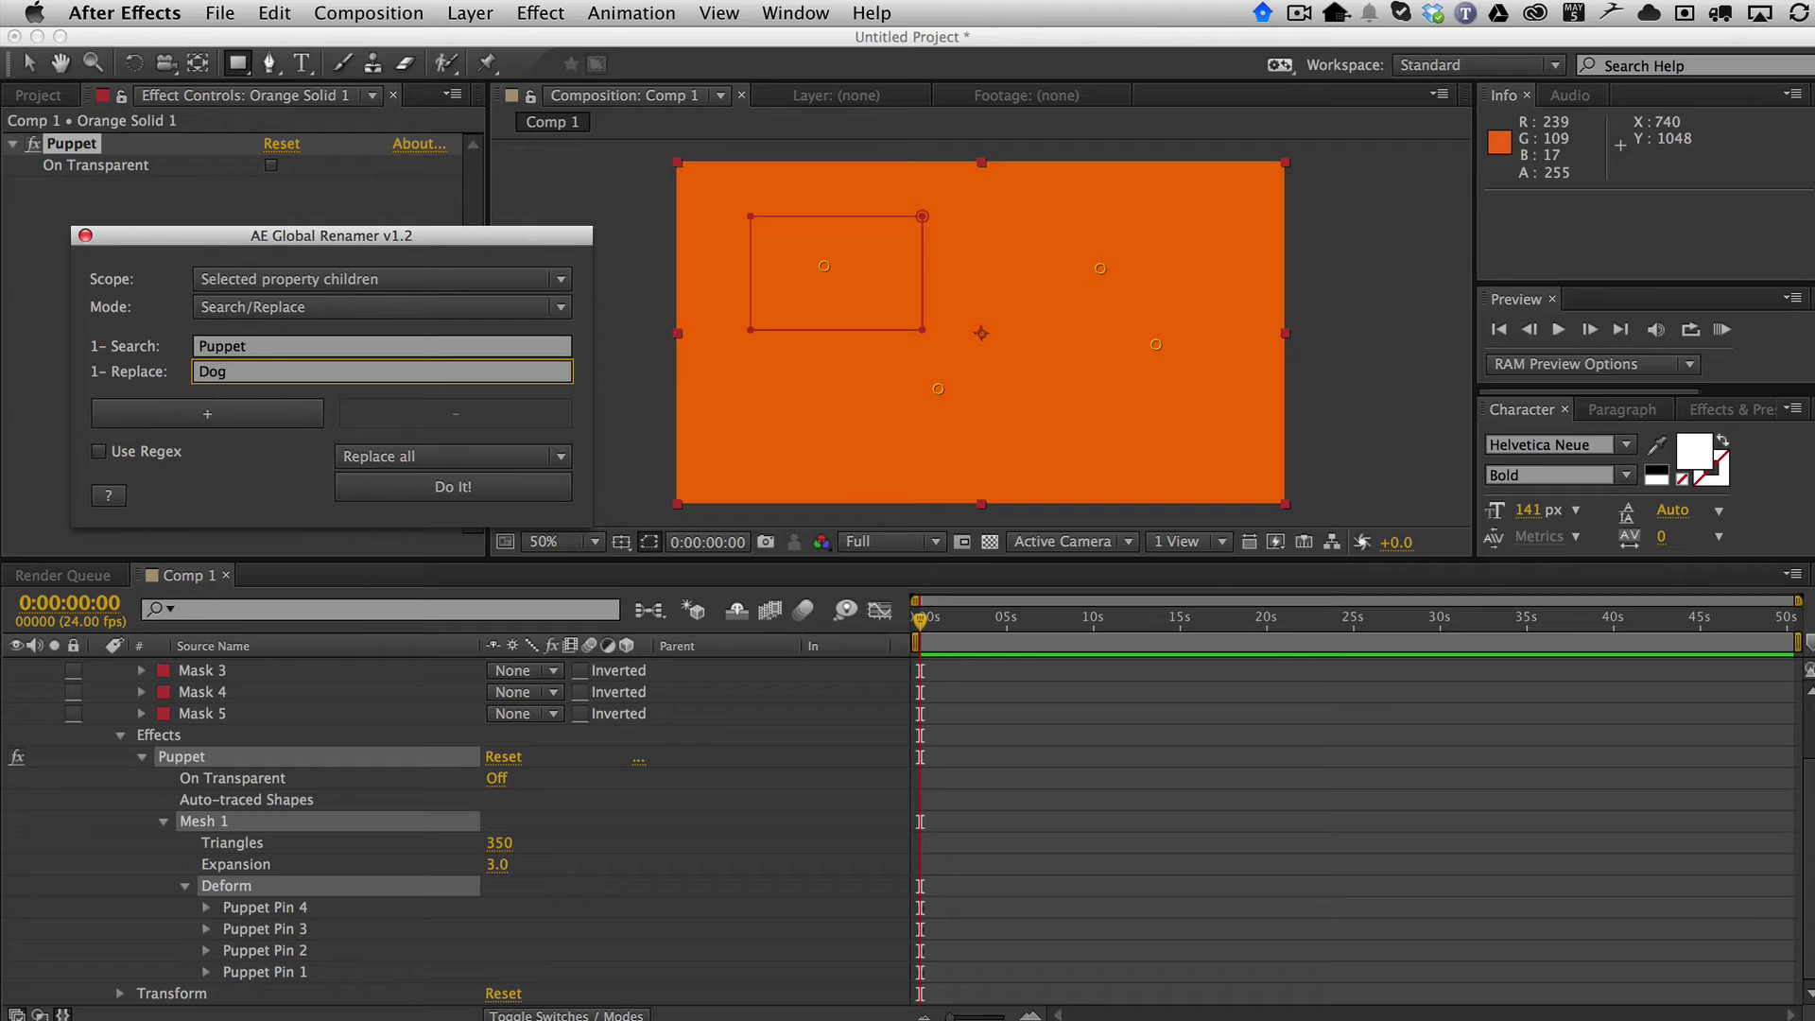
click(315, 308)
Keep search-and-replace mode, reselect the Deform group, and run Do It! on the pins.
click(256, 307)
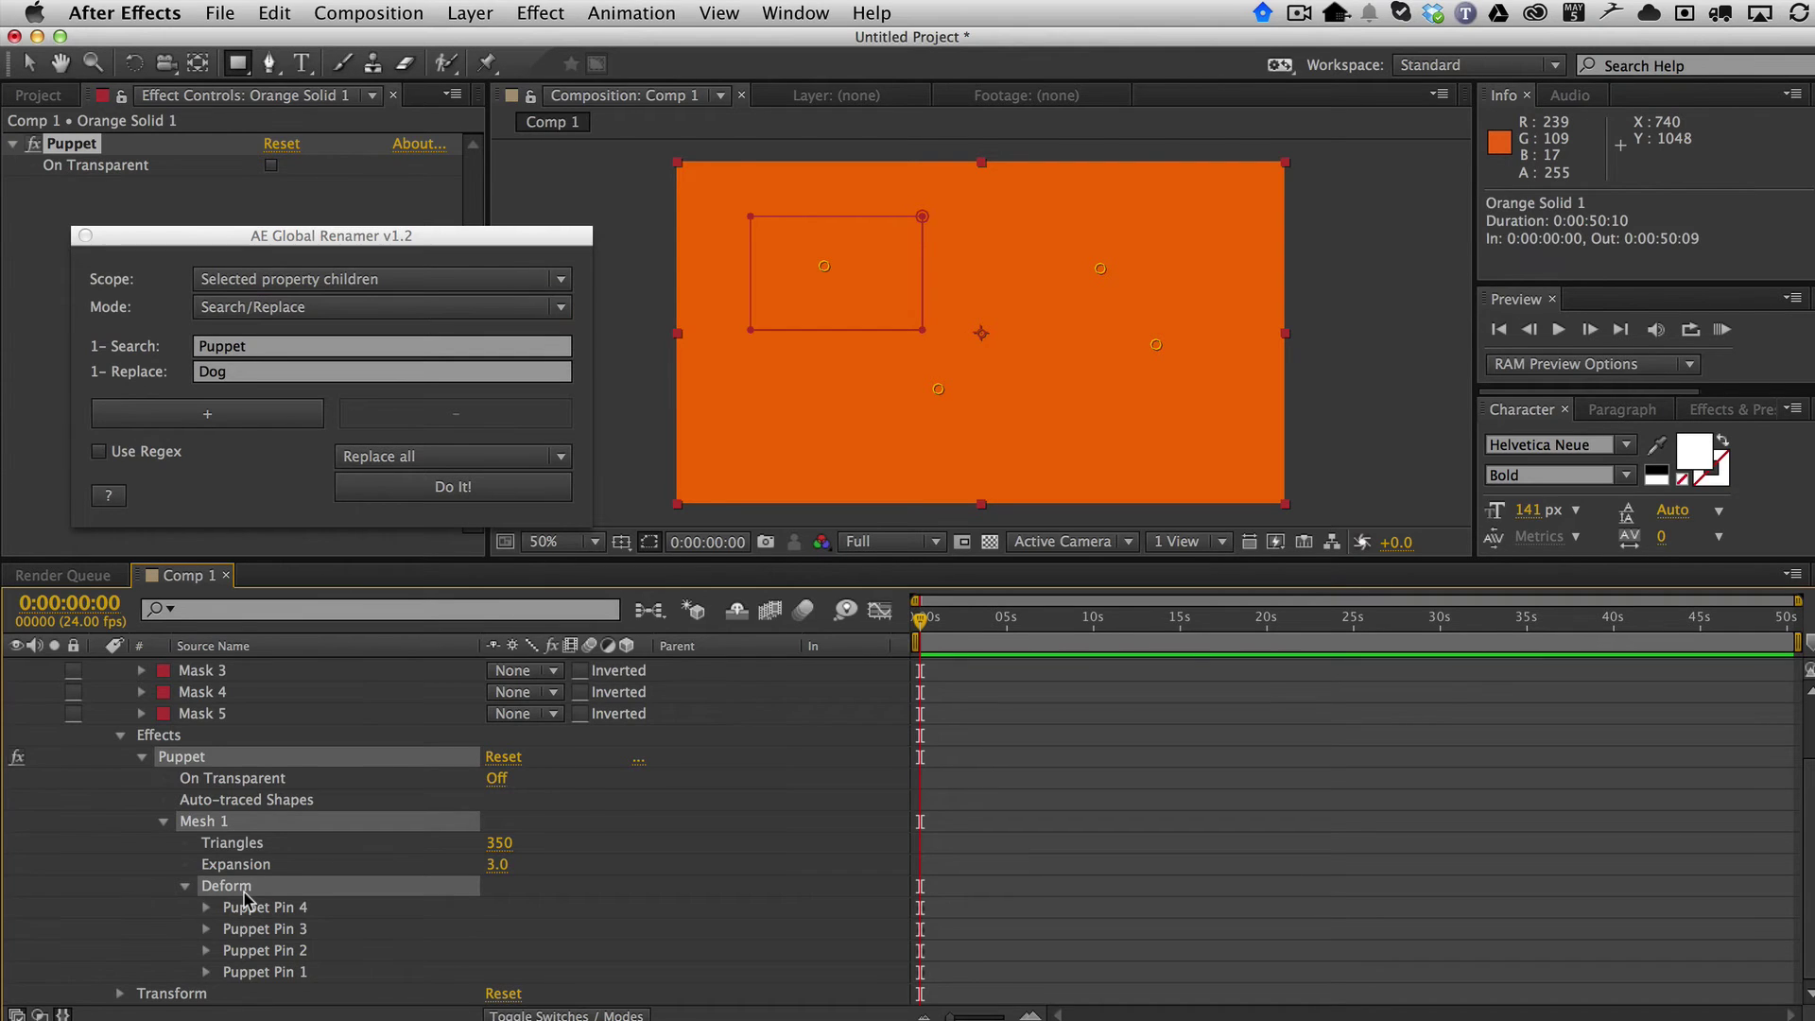
click(185, 887)
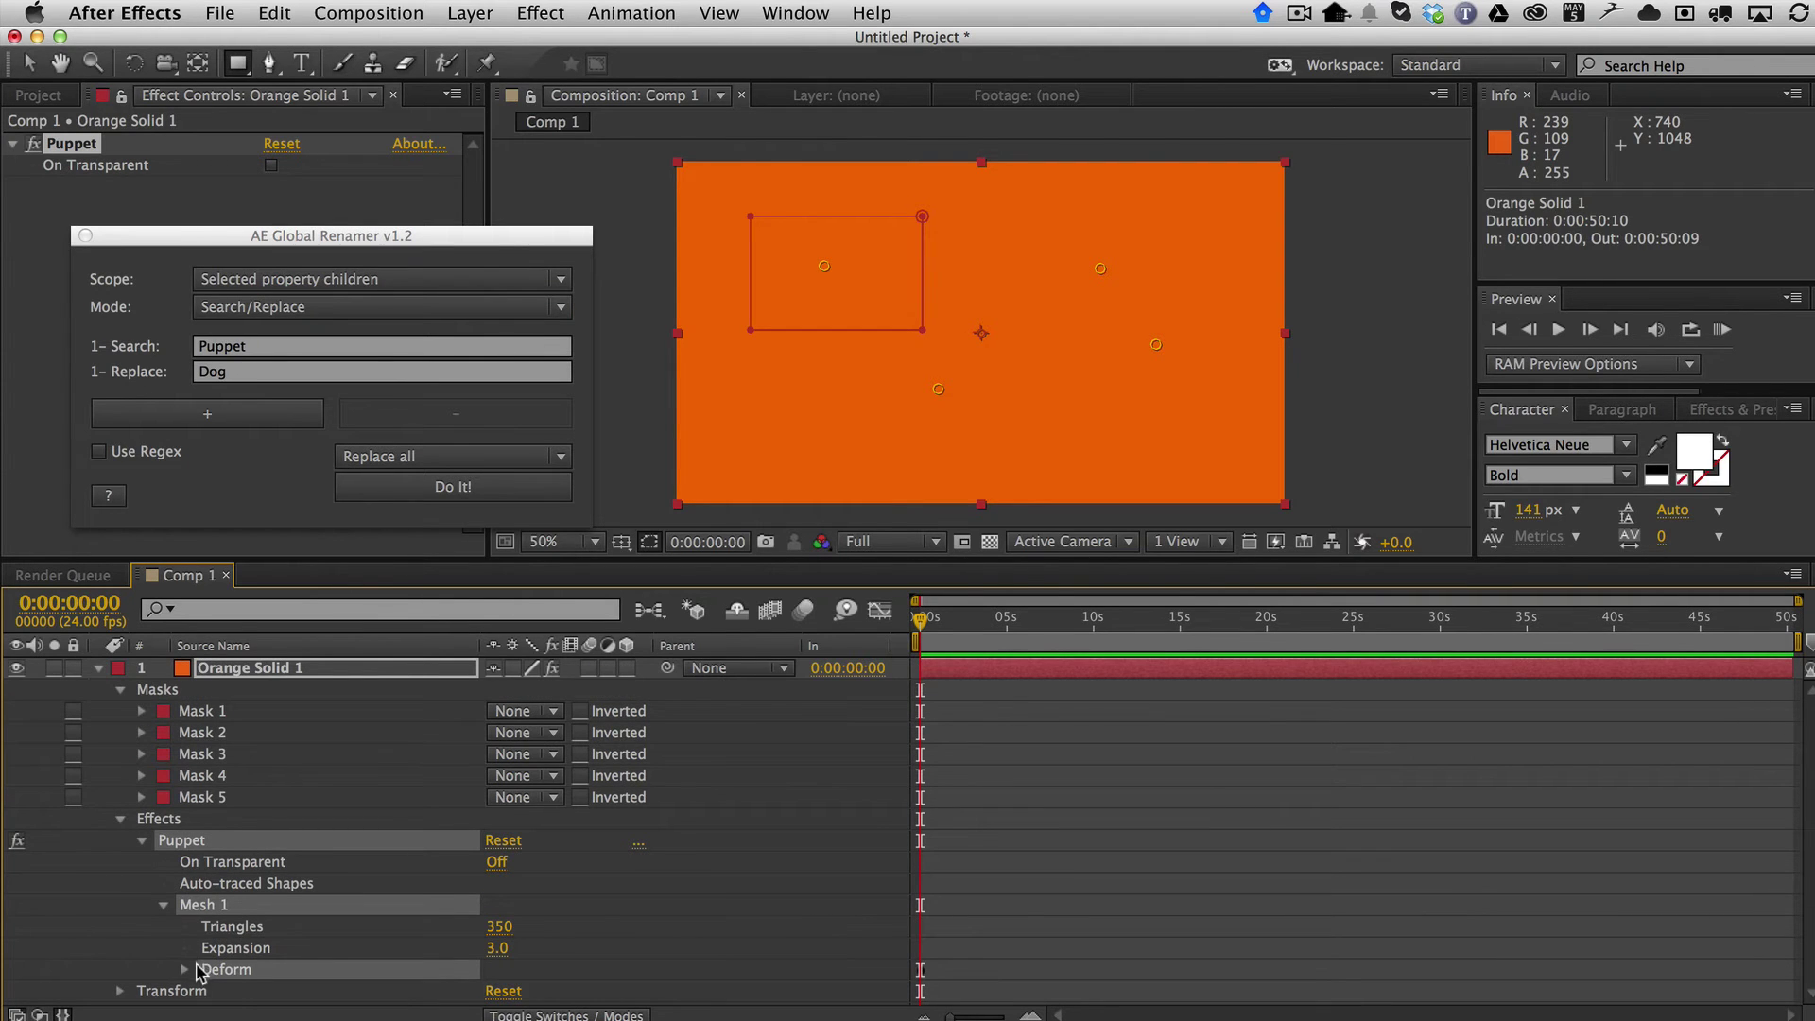
click(186, 969)
click(284, 907)
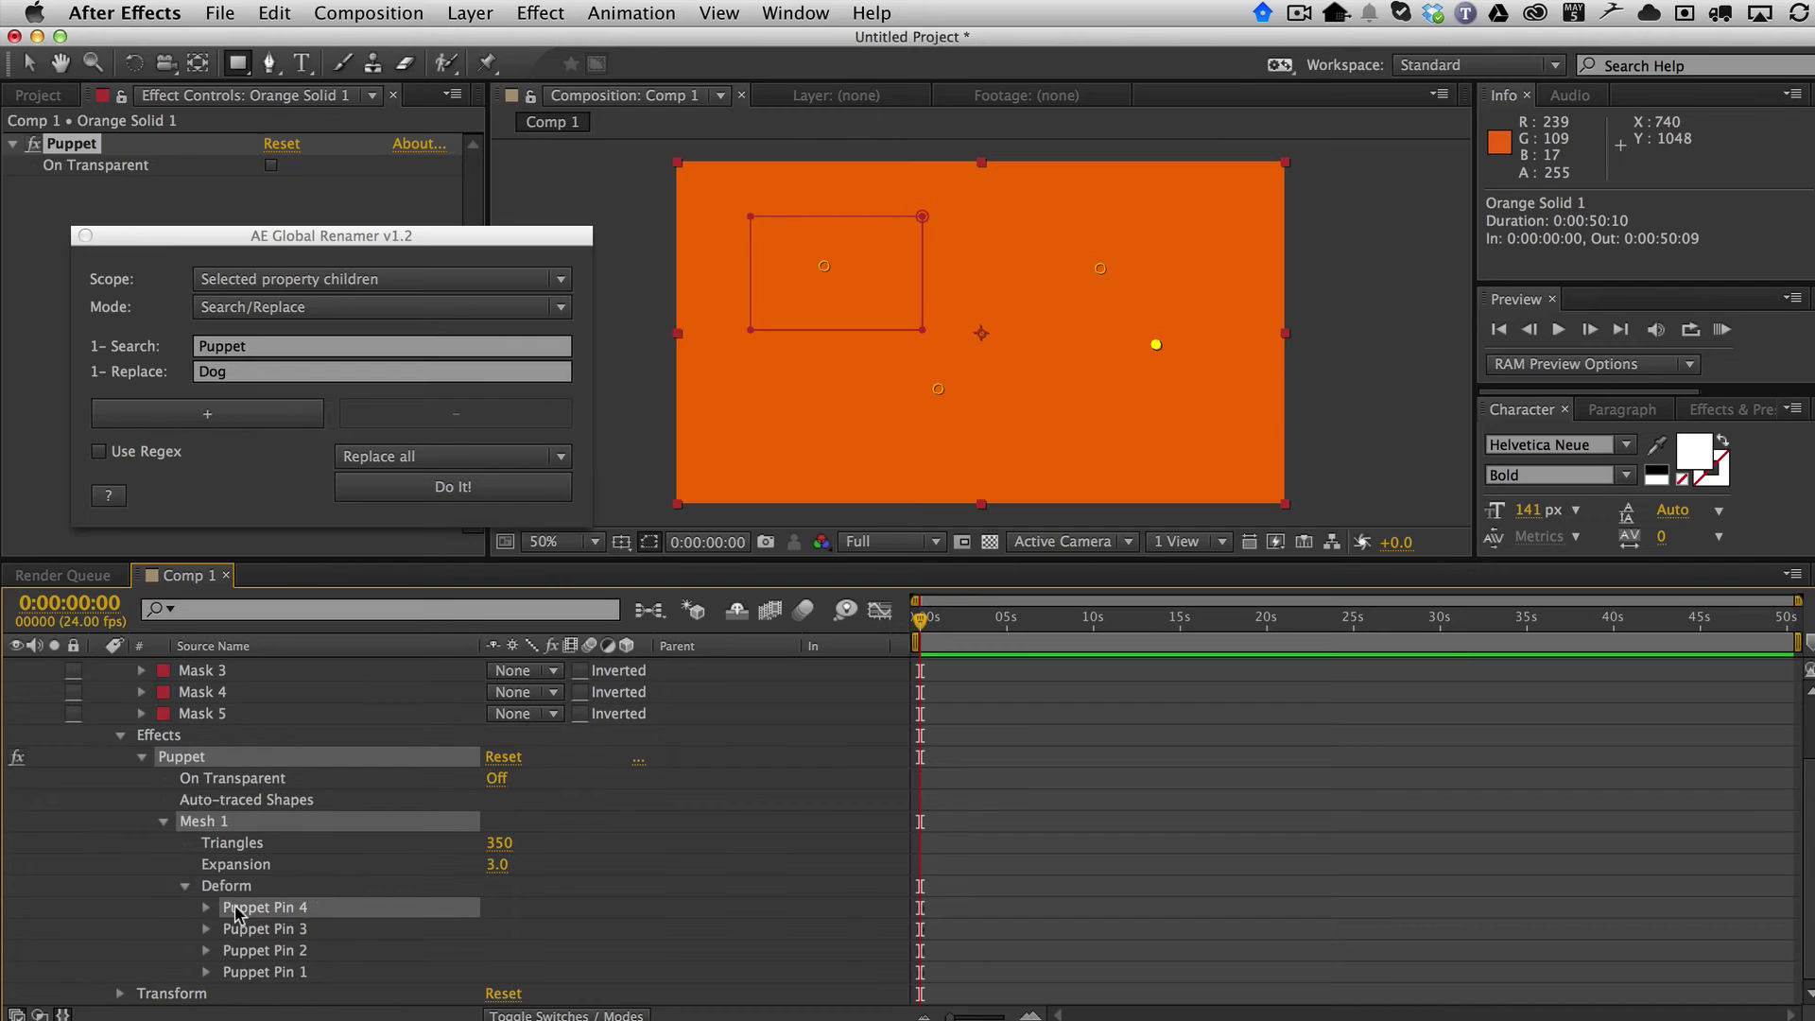
click(235, 894)
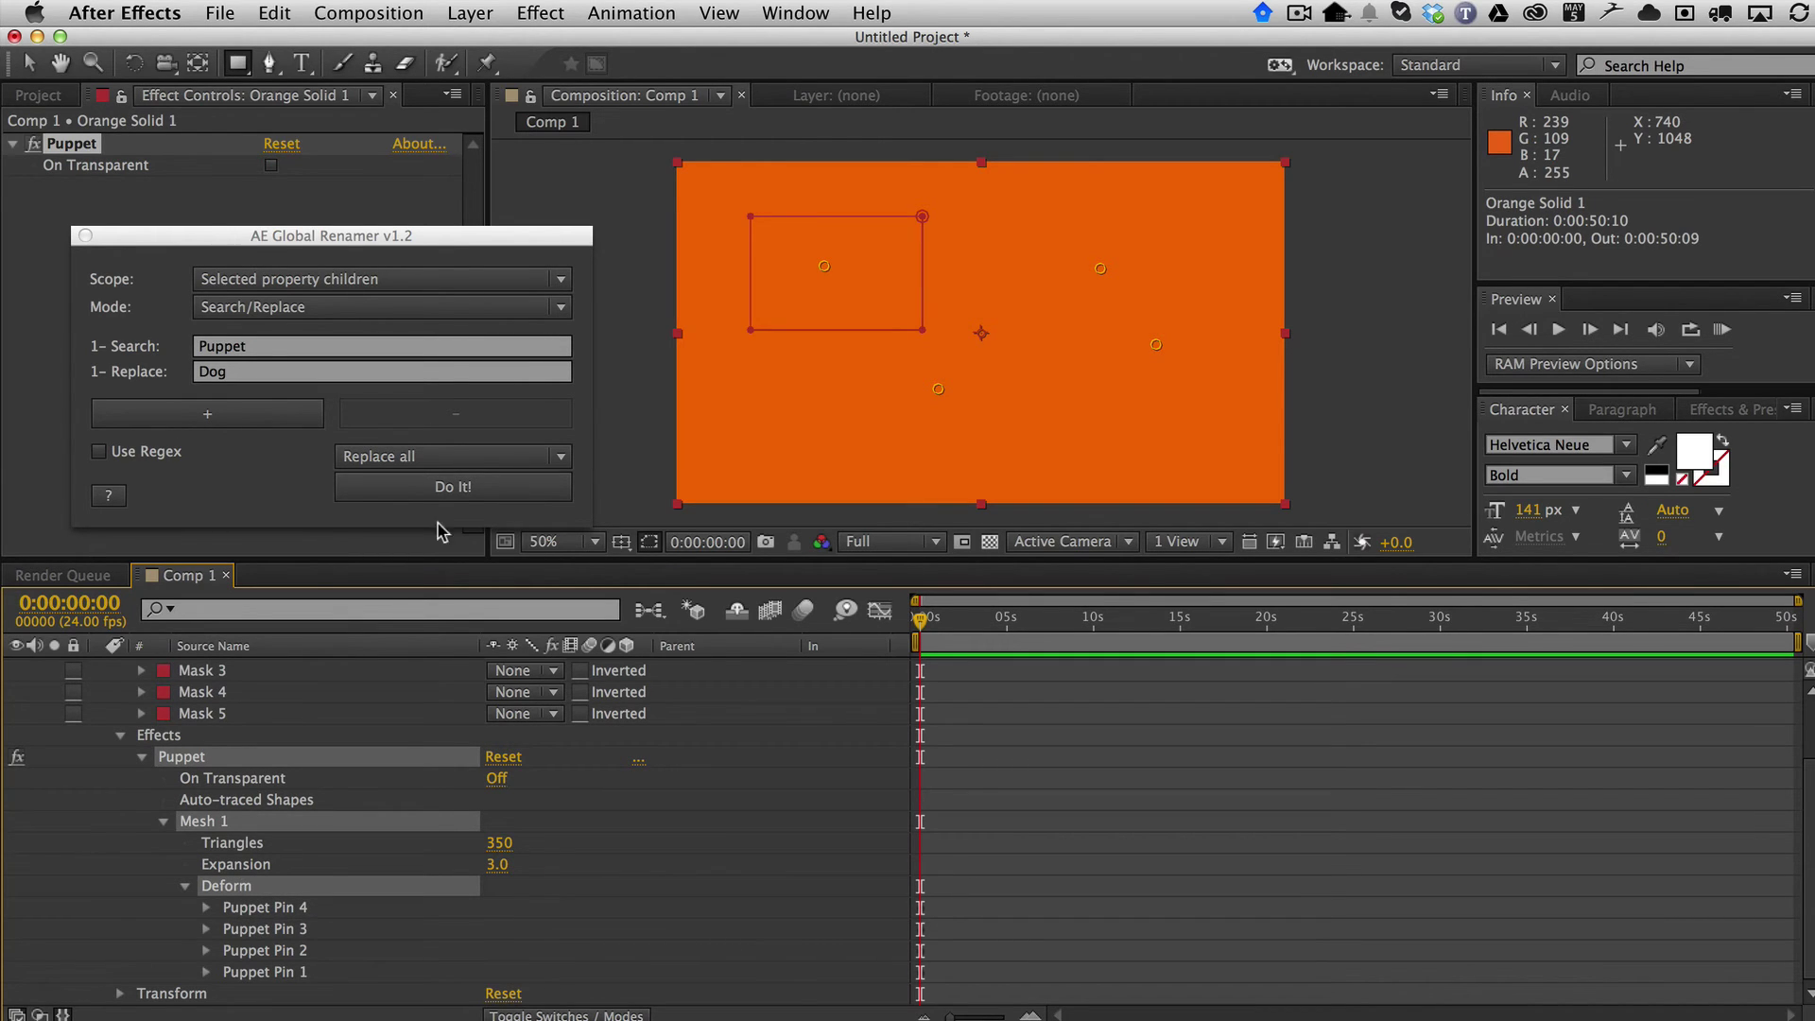
click(453, 489)
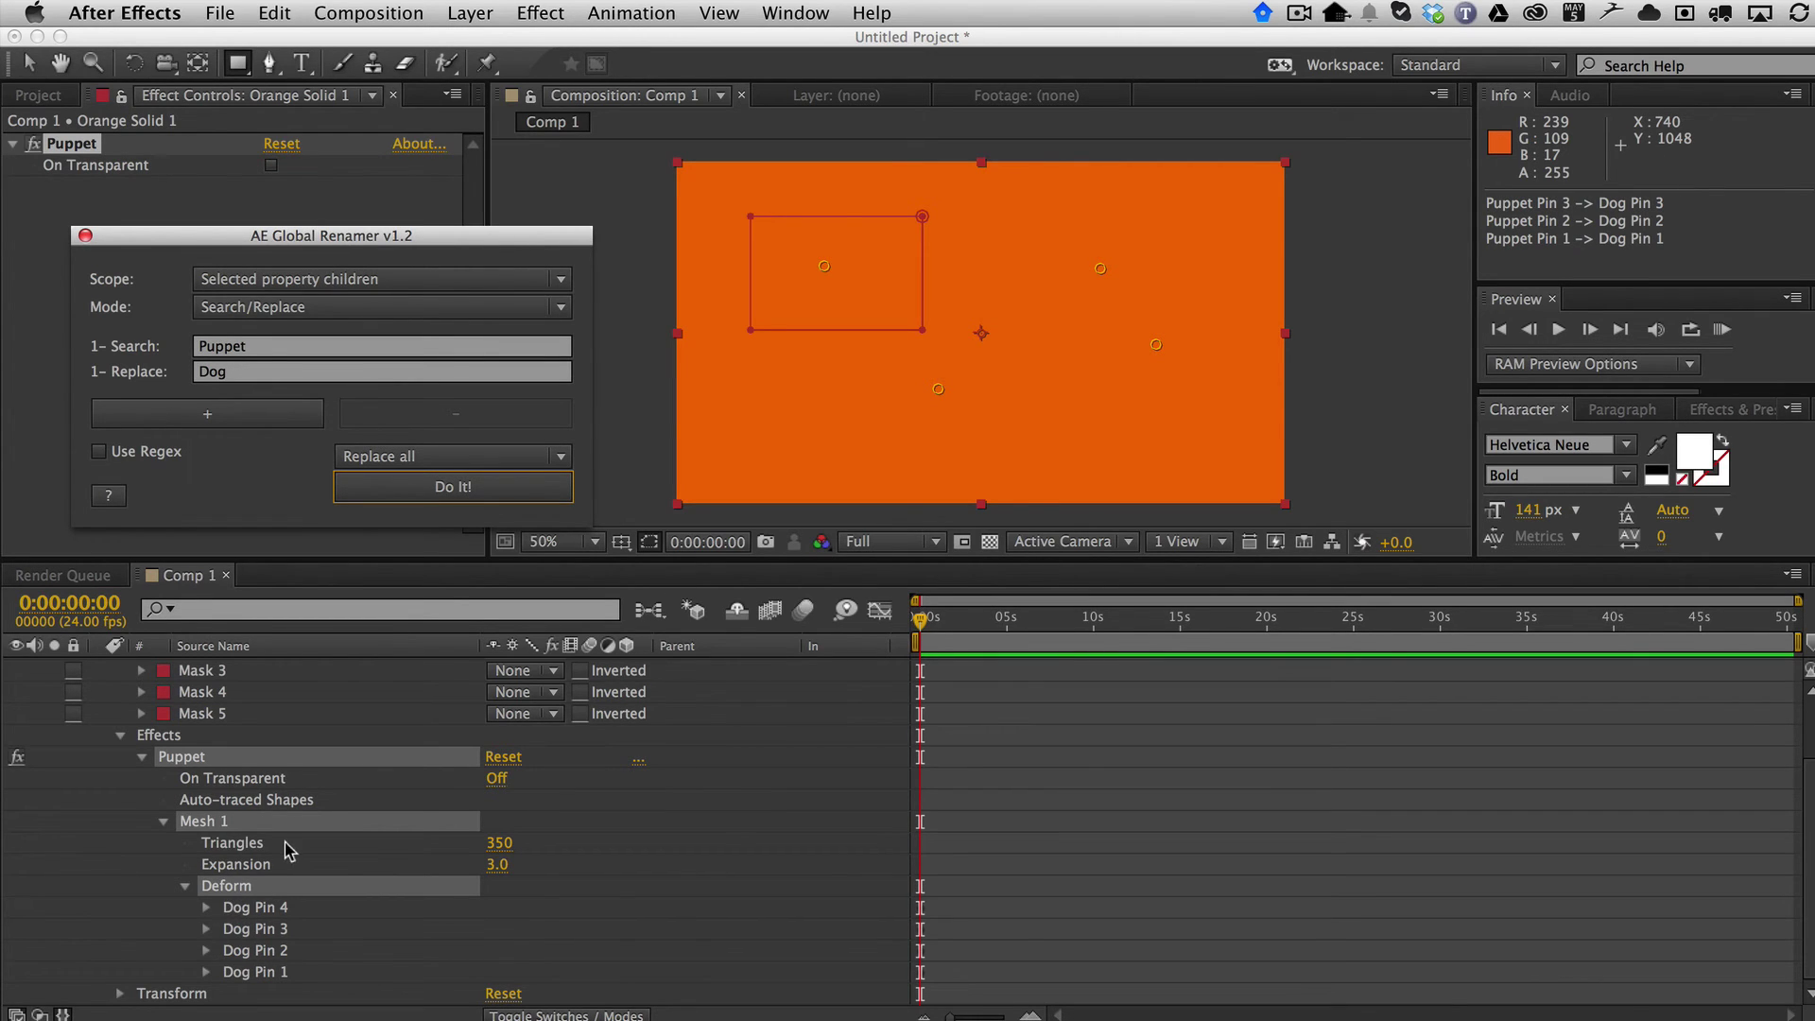
scroll(292, 851, up, 3)
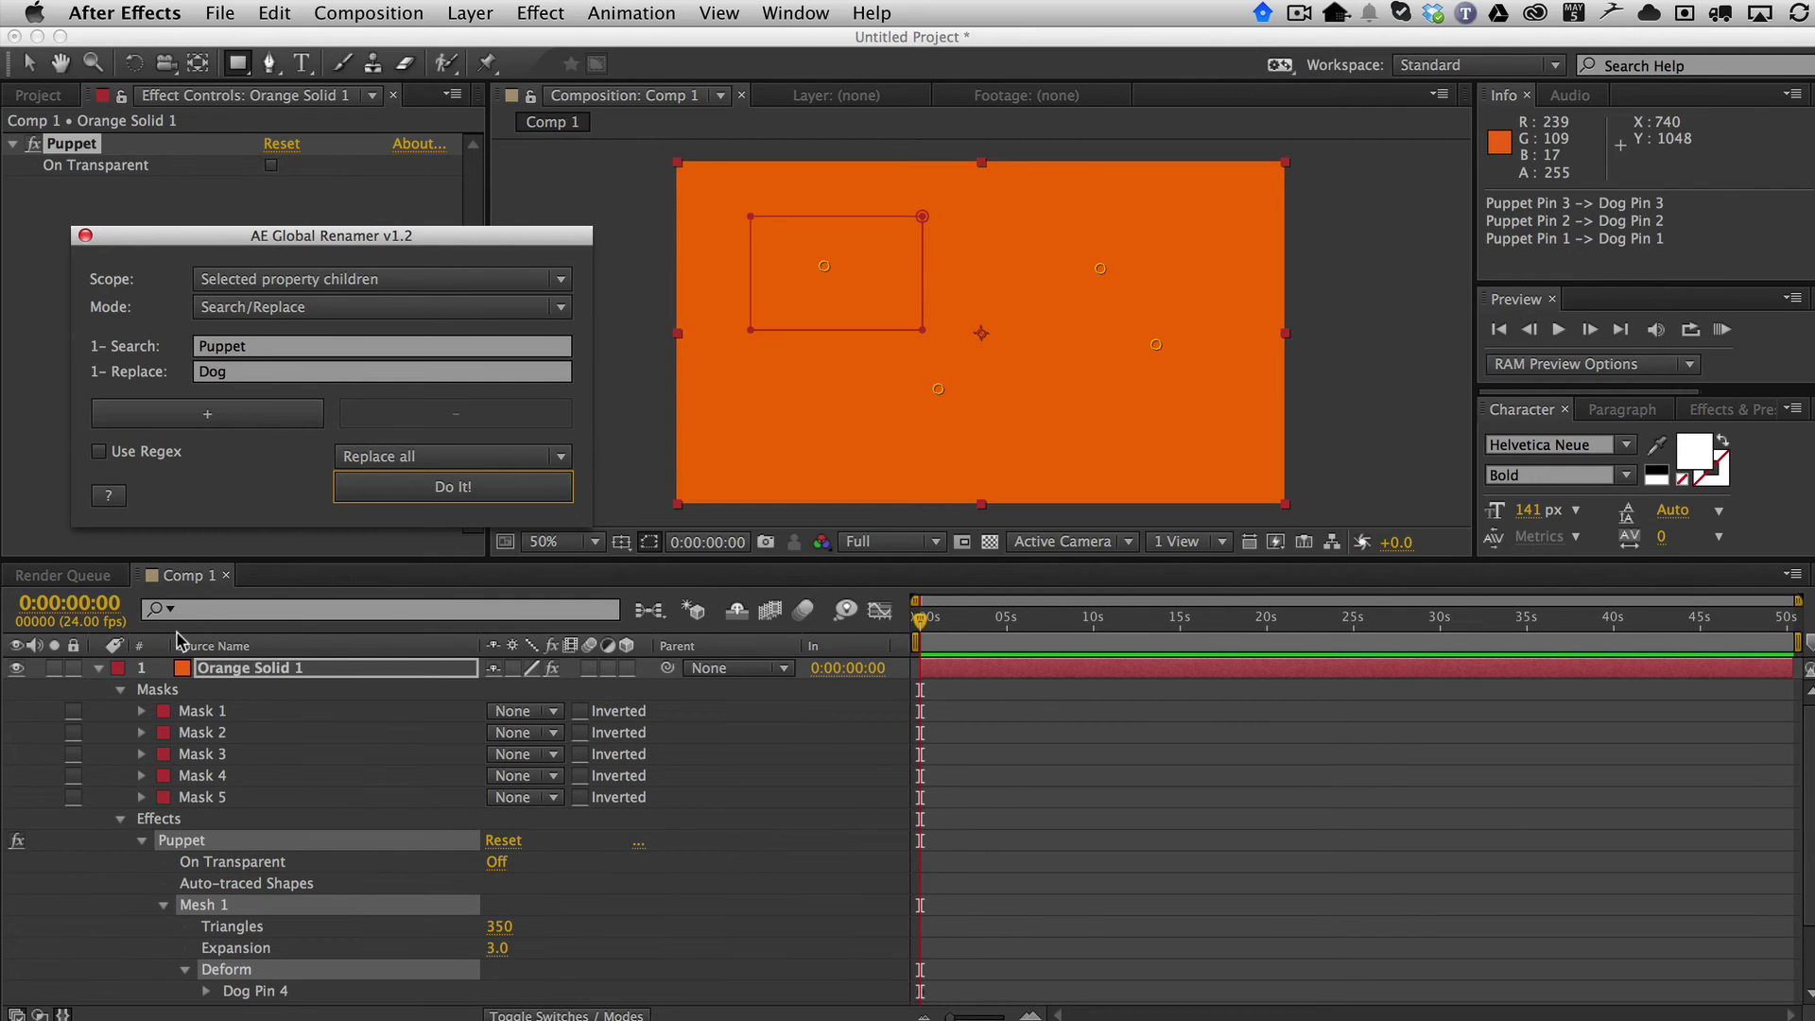
Select the Masks group and set search to 'Mask' and replace to 'Cat'.
click(177, 692)
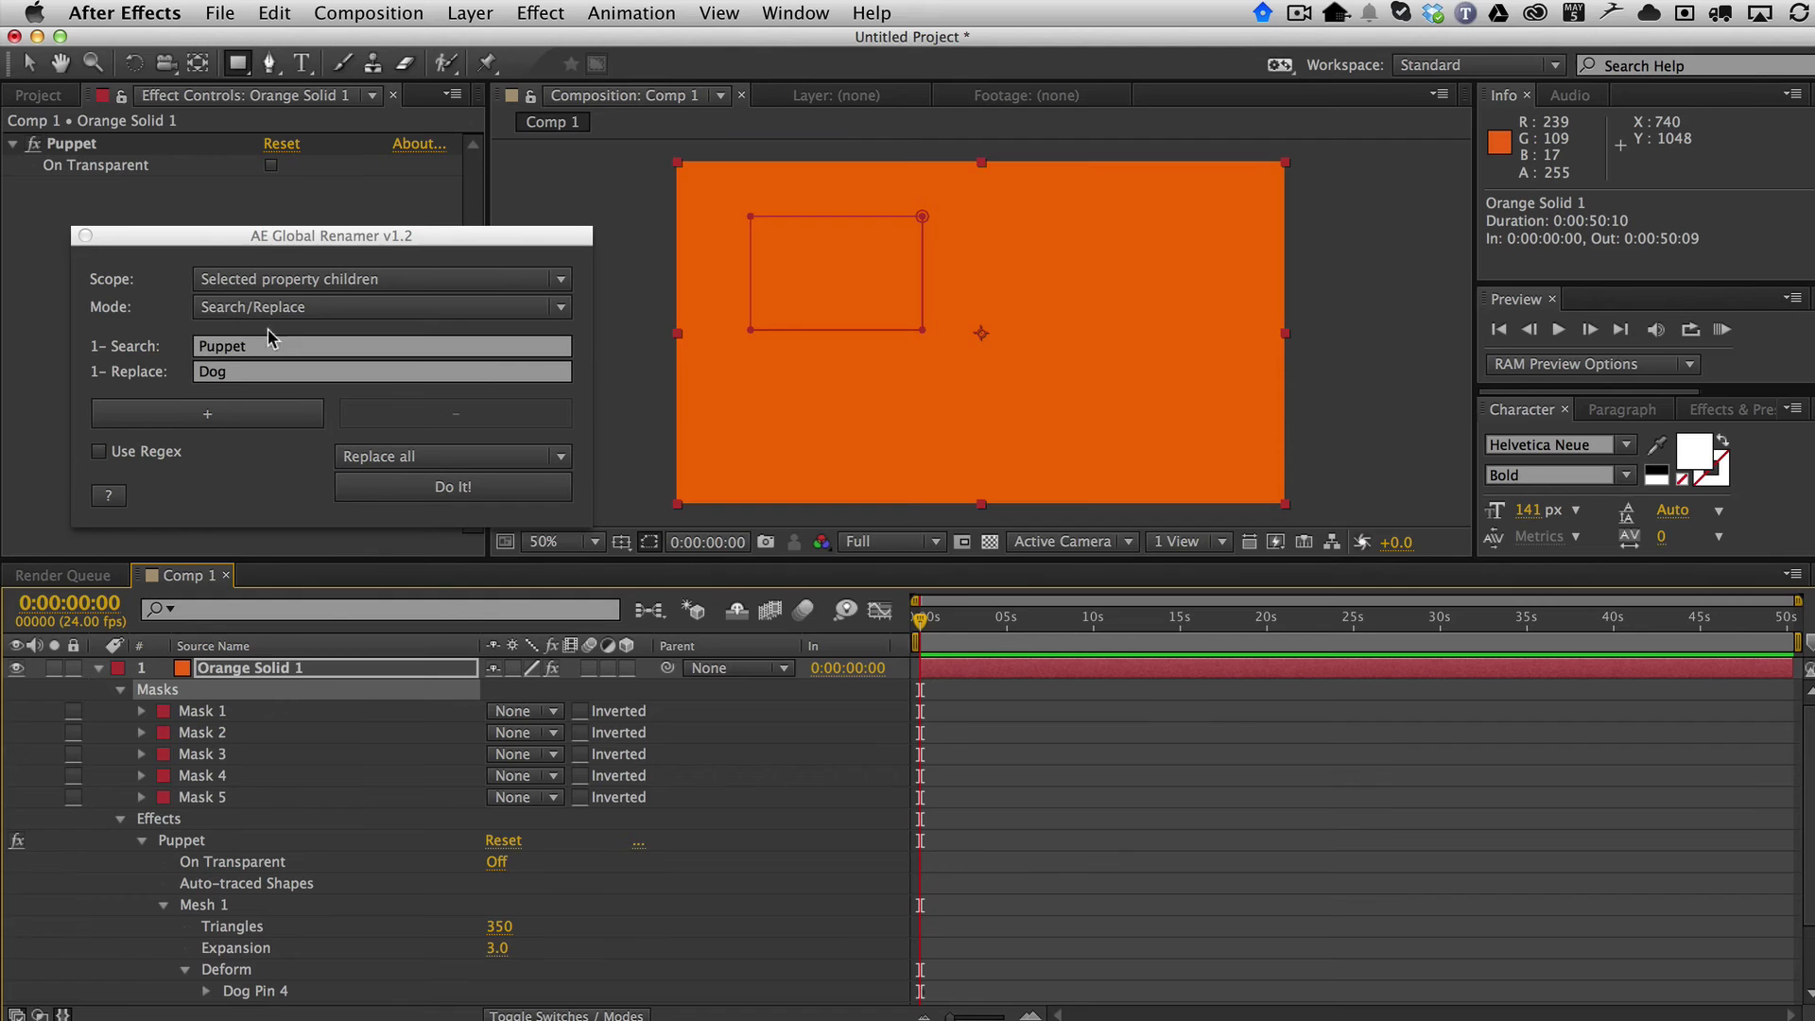
double_click(219, 347)
text(Mask)
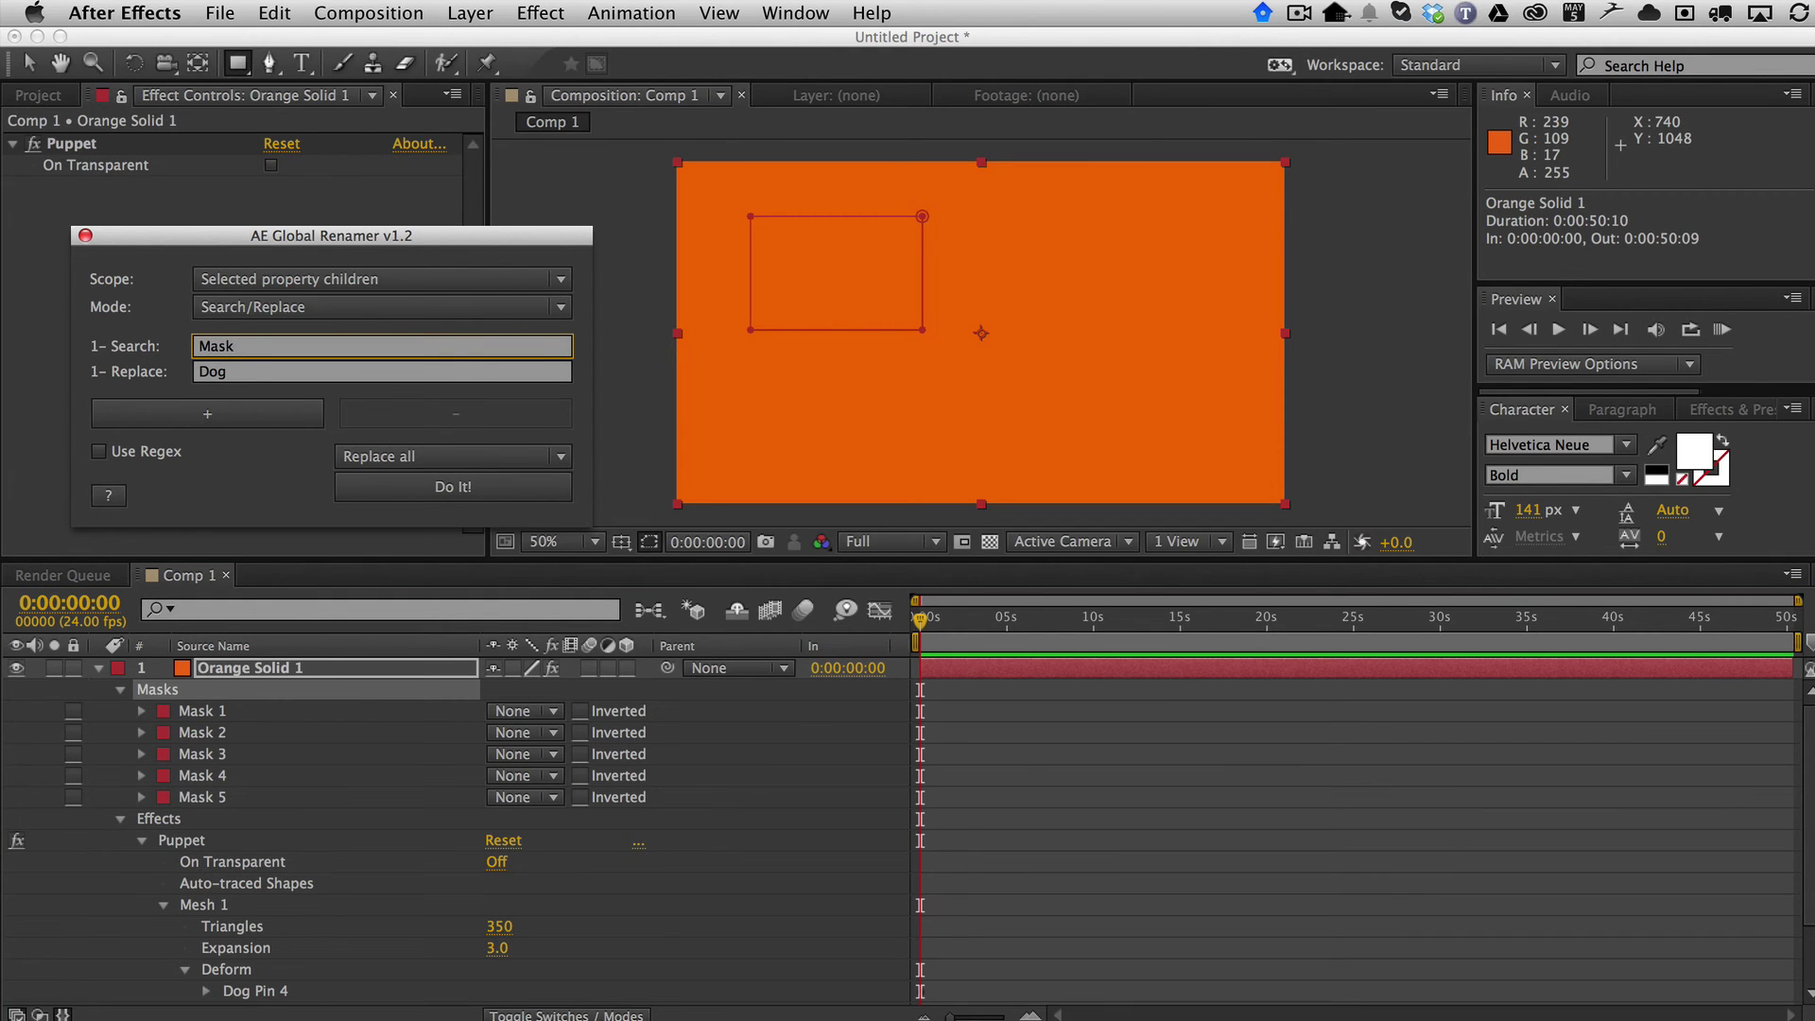
double_click(227, 372)
text(Cat)
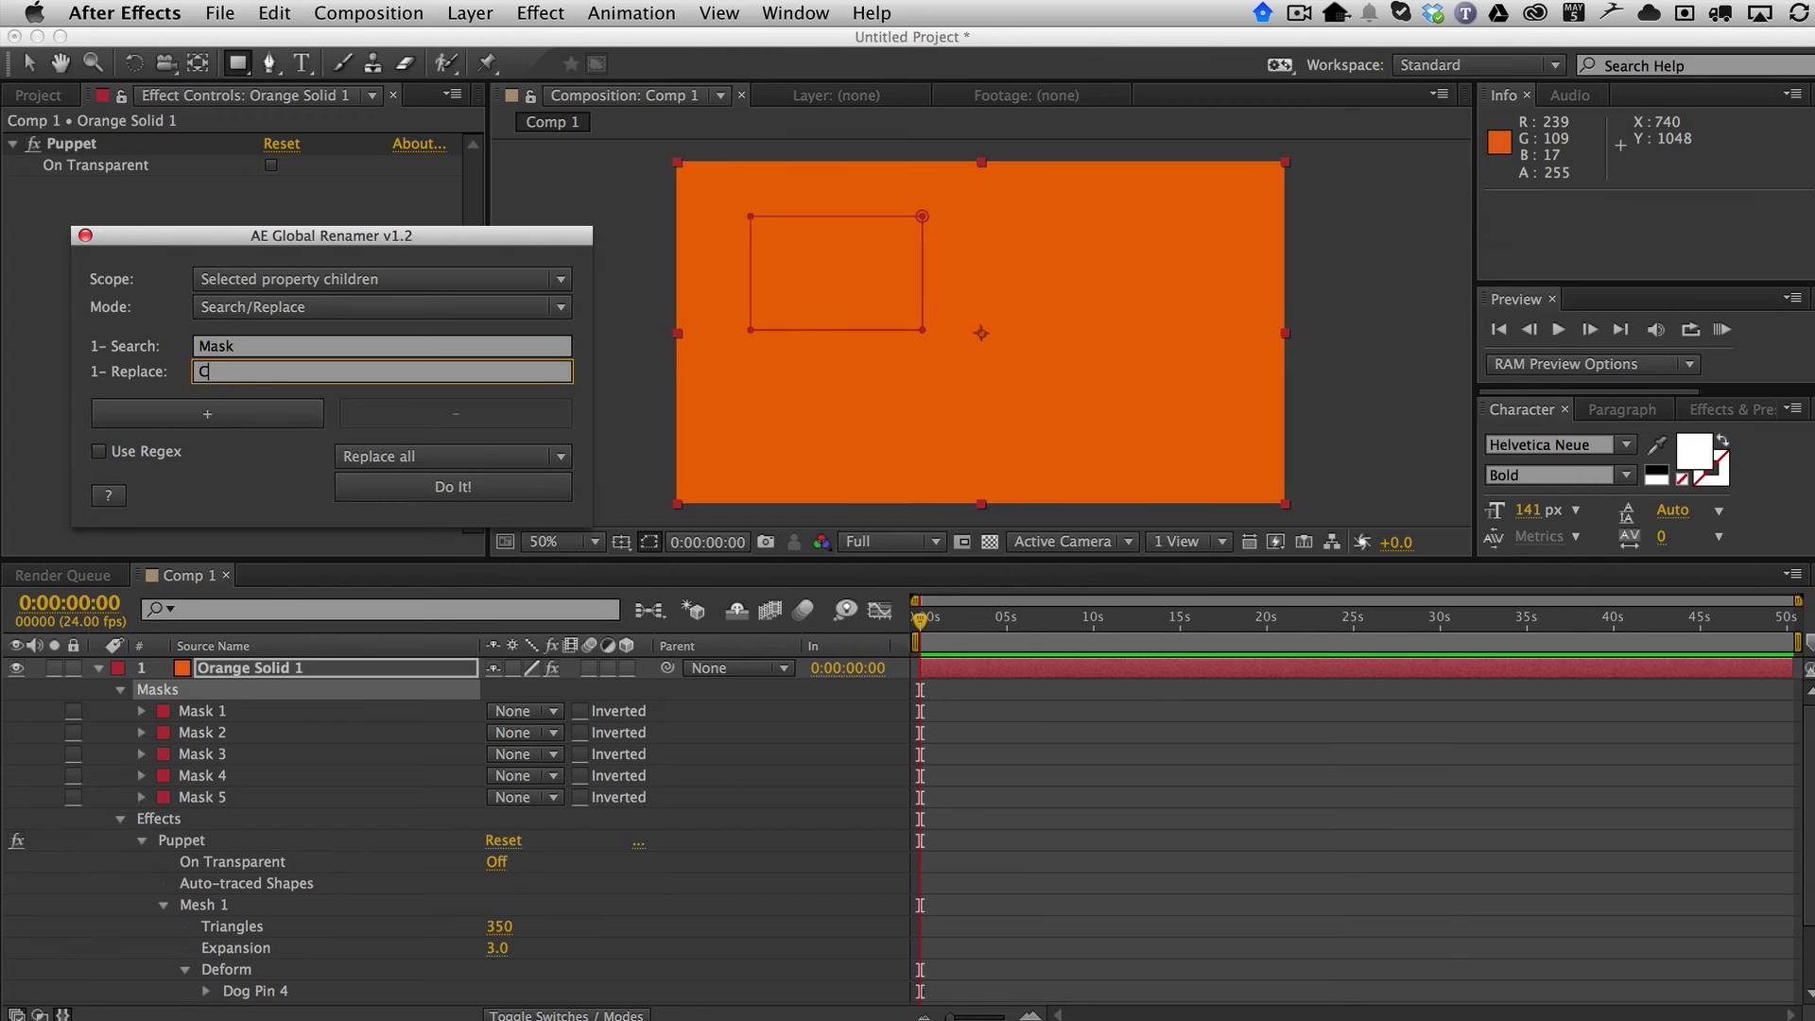
Try the rename with only Mask 2 selected, leaving its name unchanged.
click(203, 732)
click(453, 486)
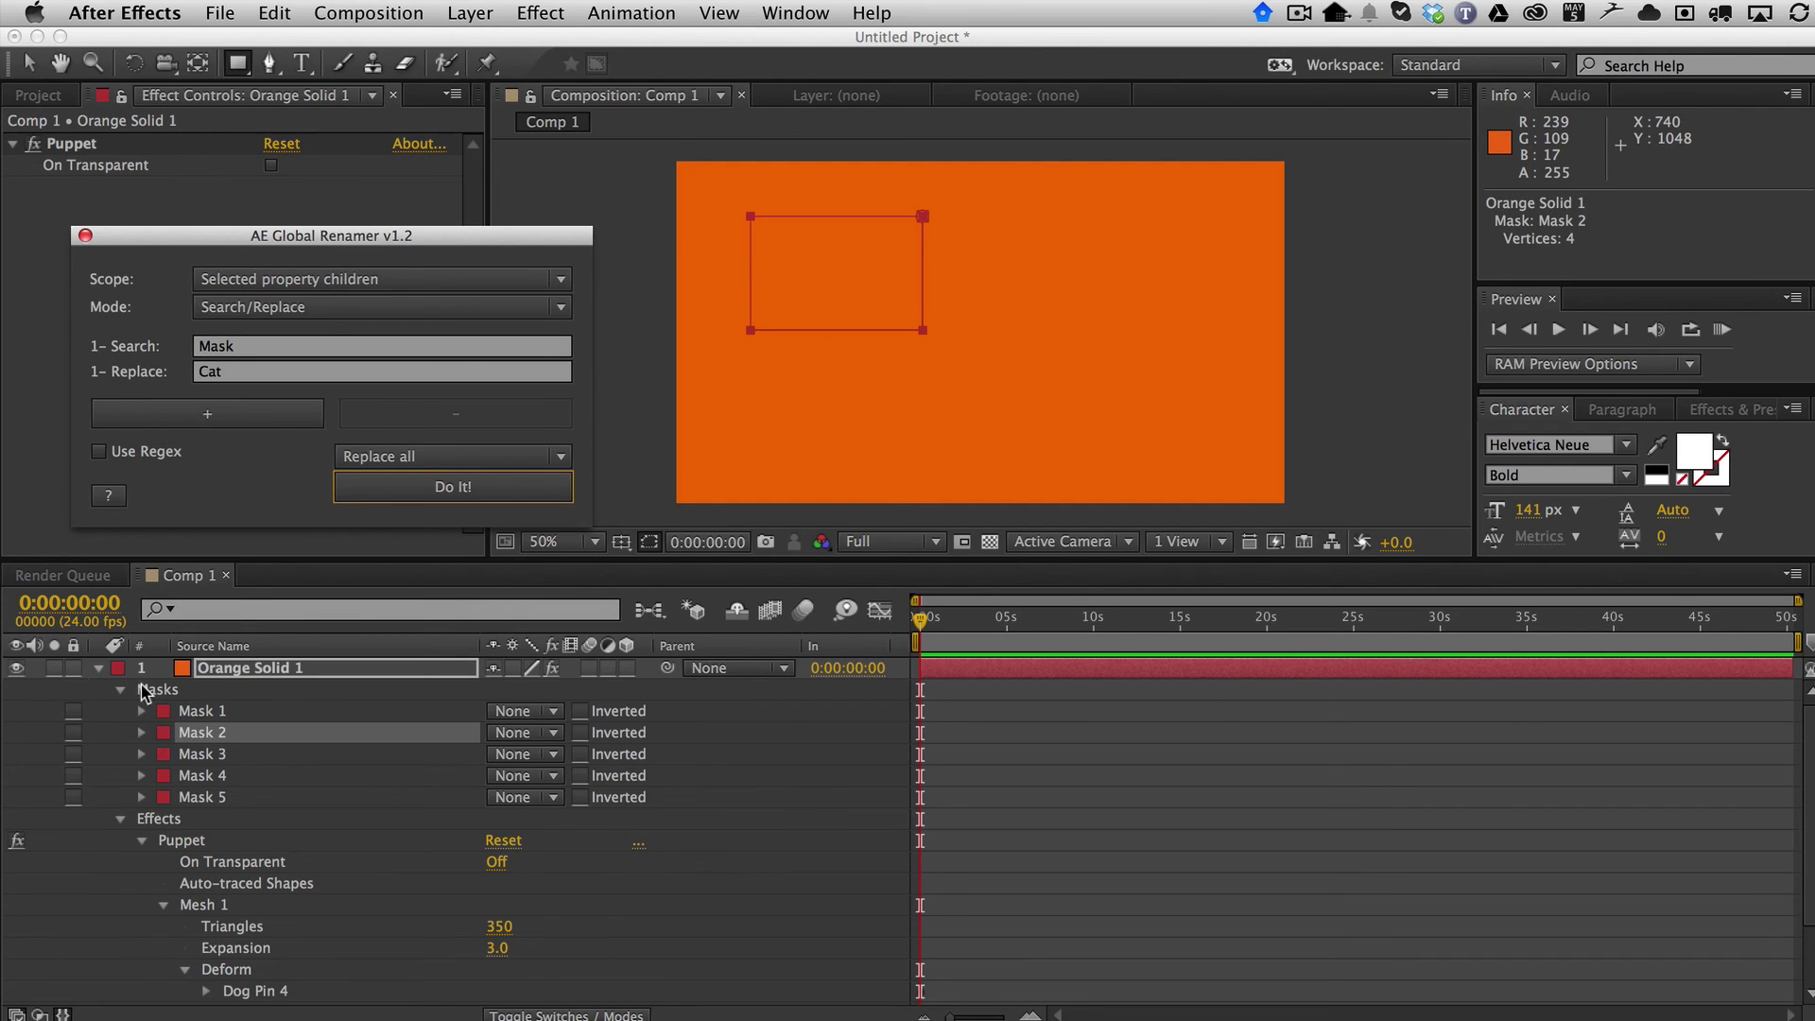
click(183, 735)
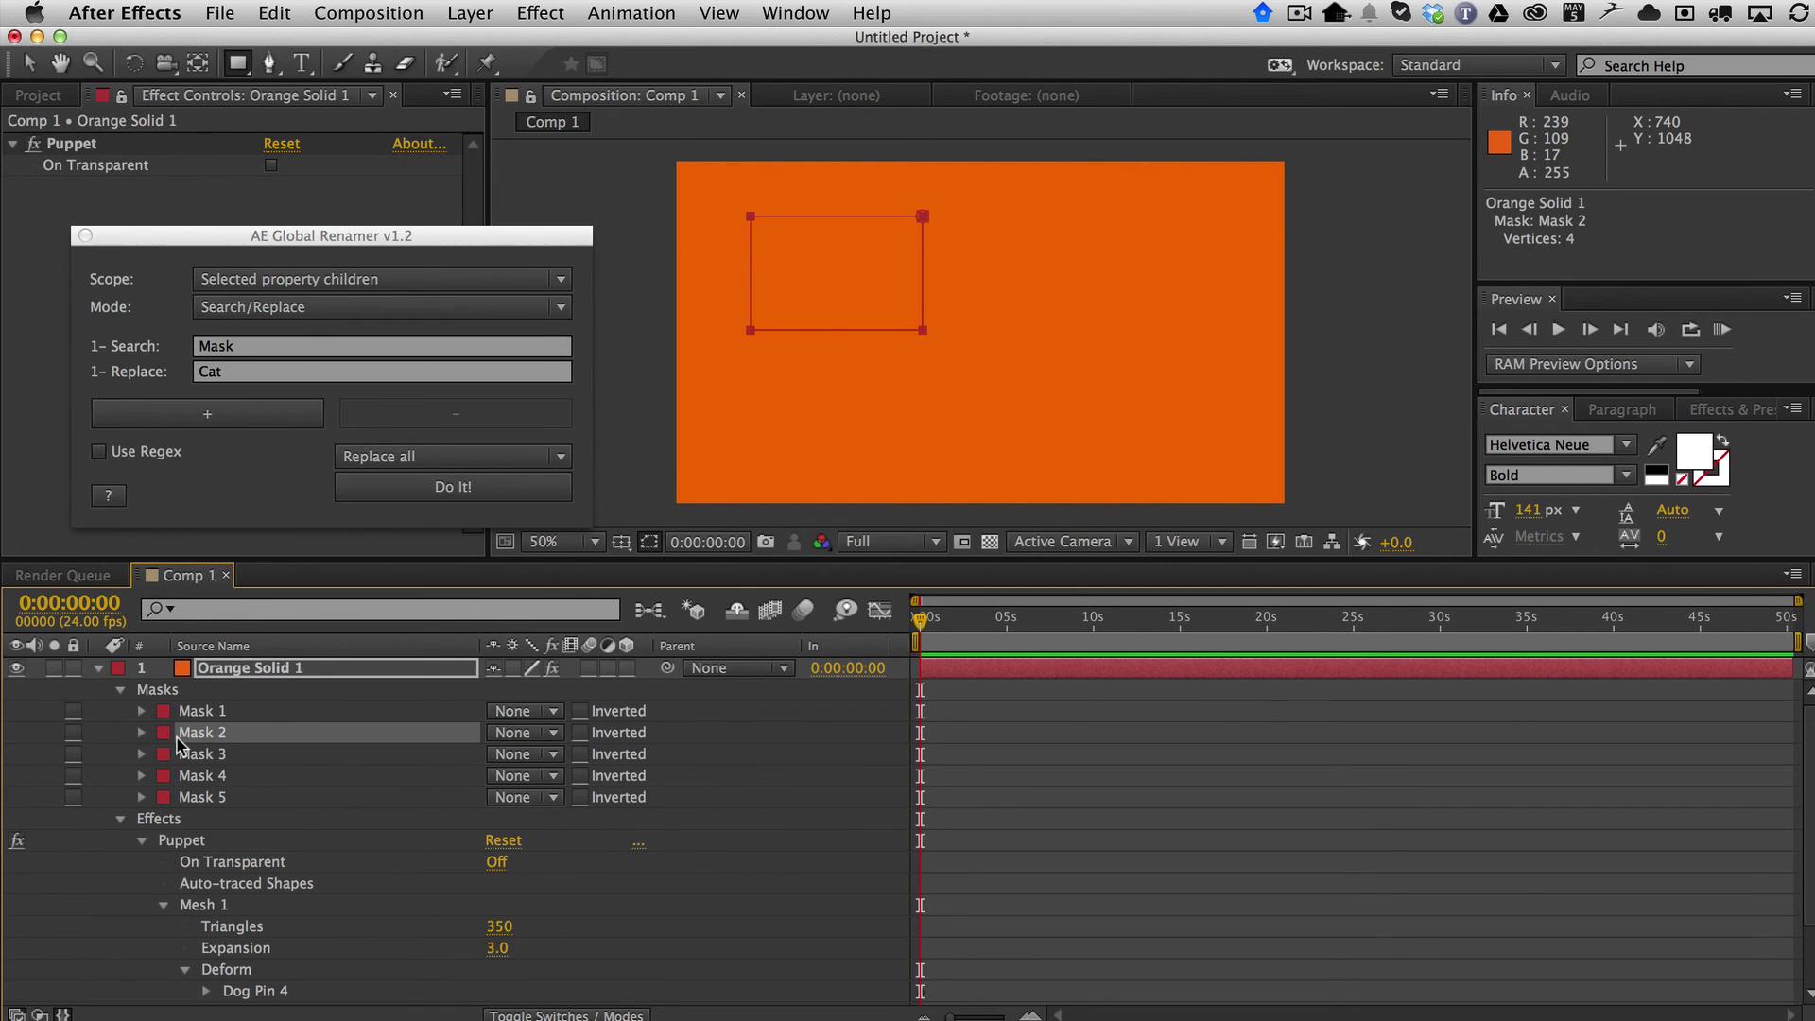
key(Return)
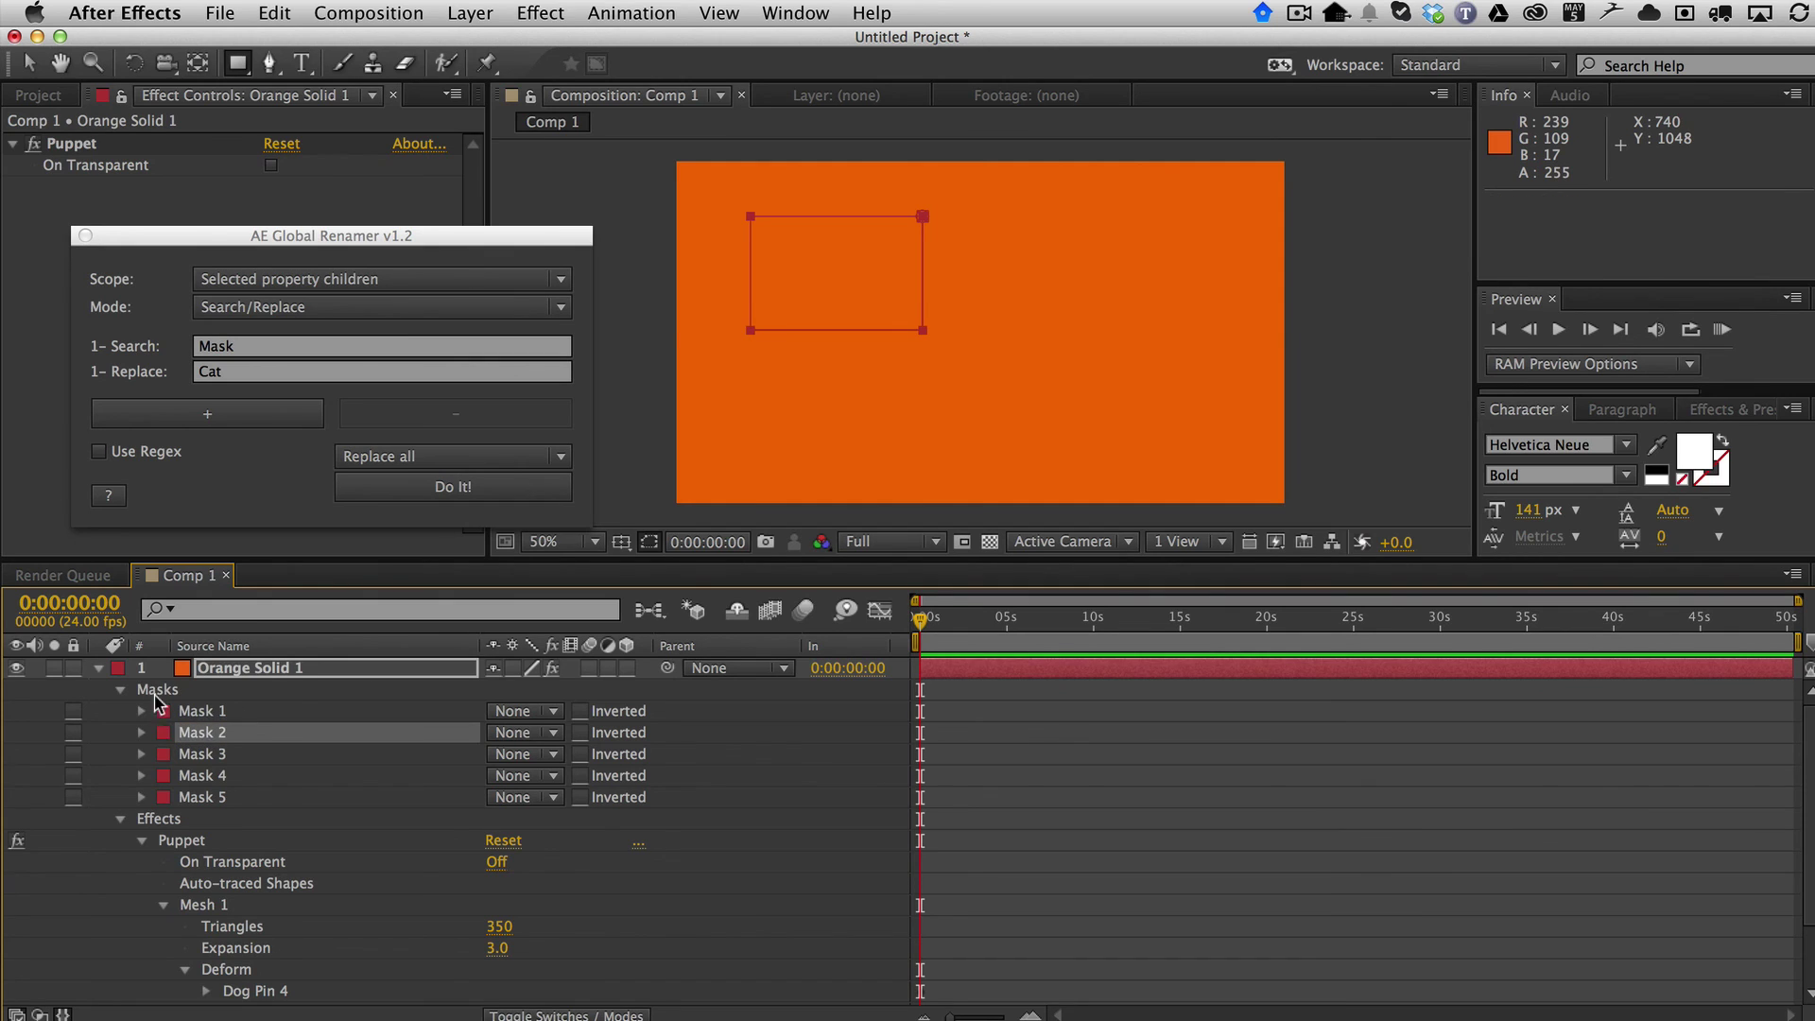
Reselect the Masks group and run Do It! to produce Cat 1–5.
click(158, 690)
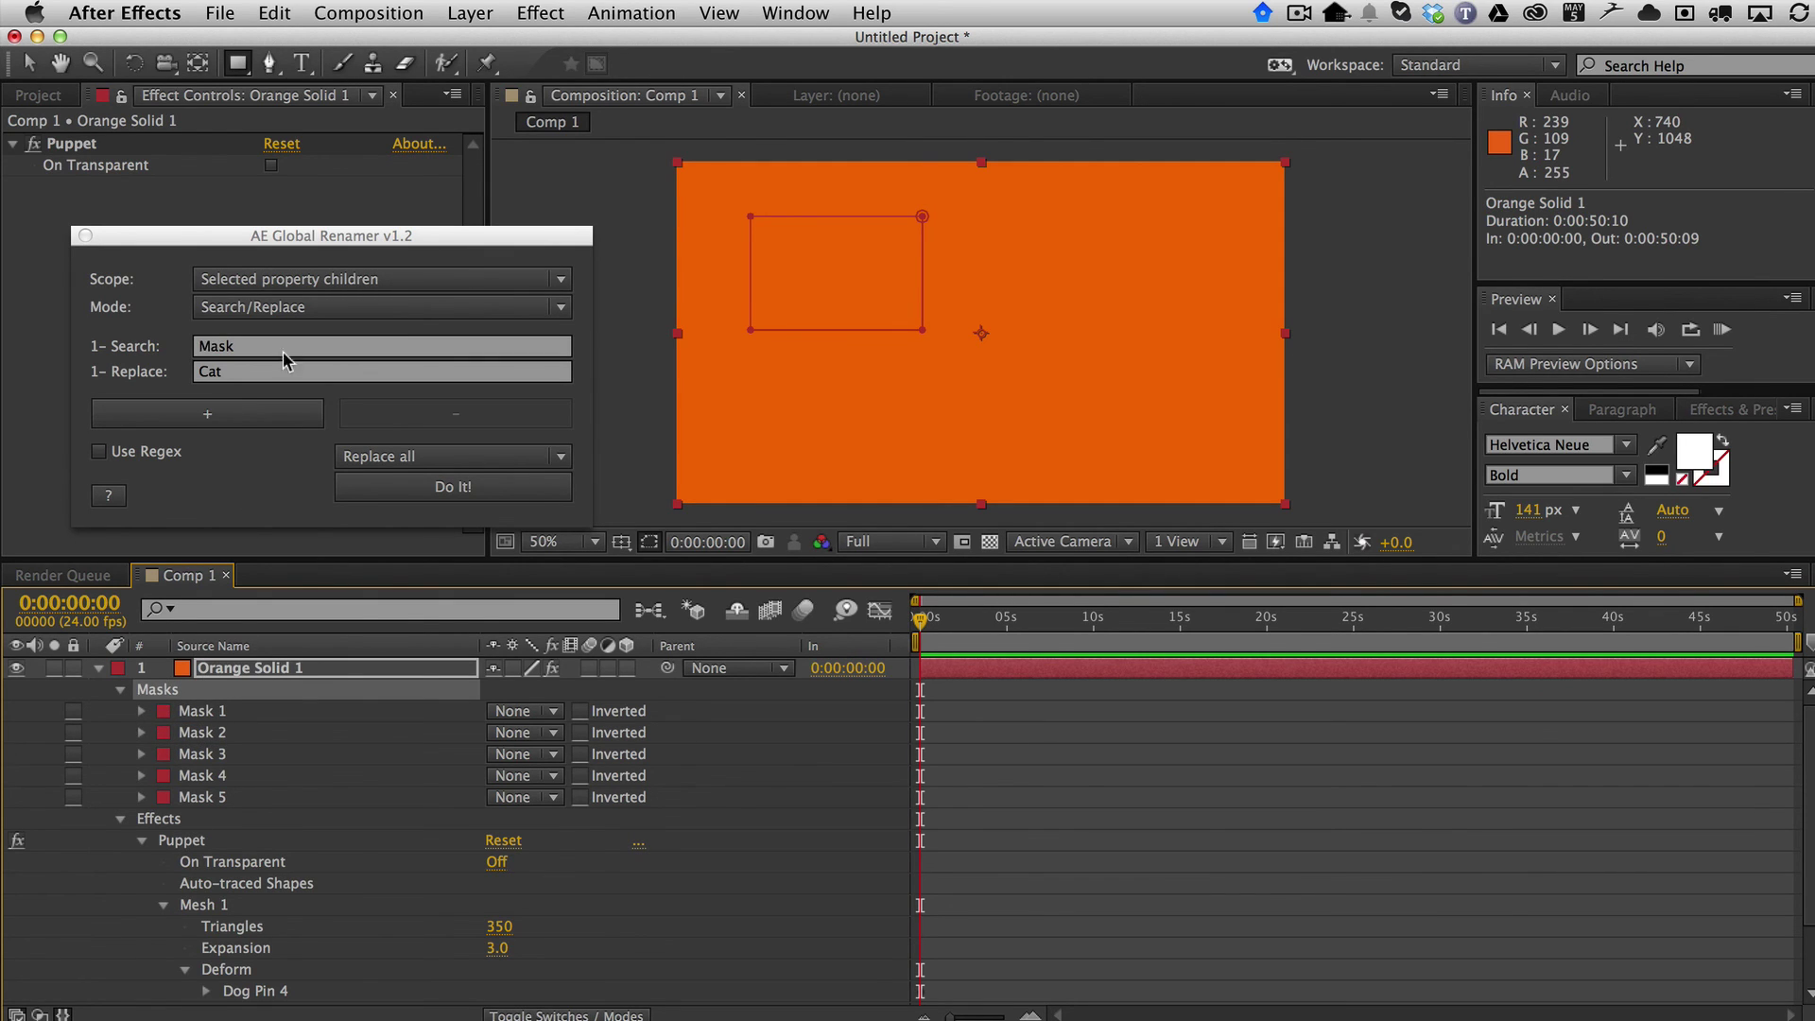
click(455, 489)
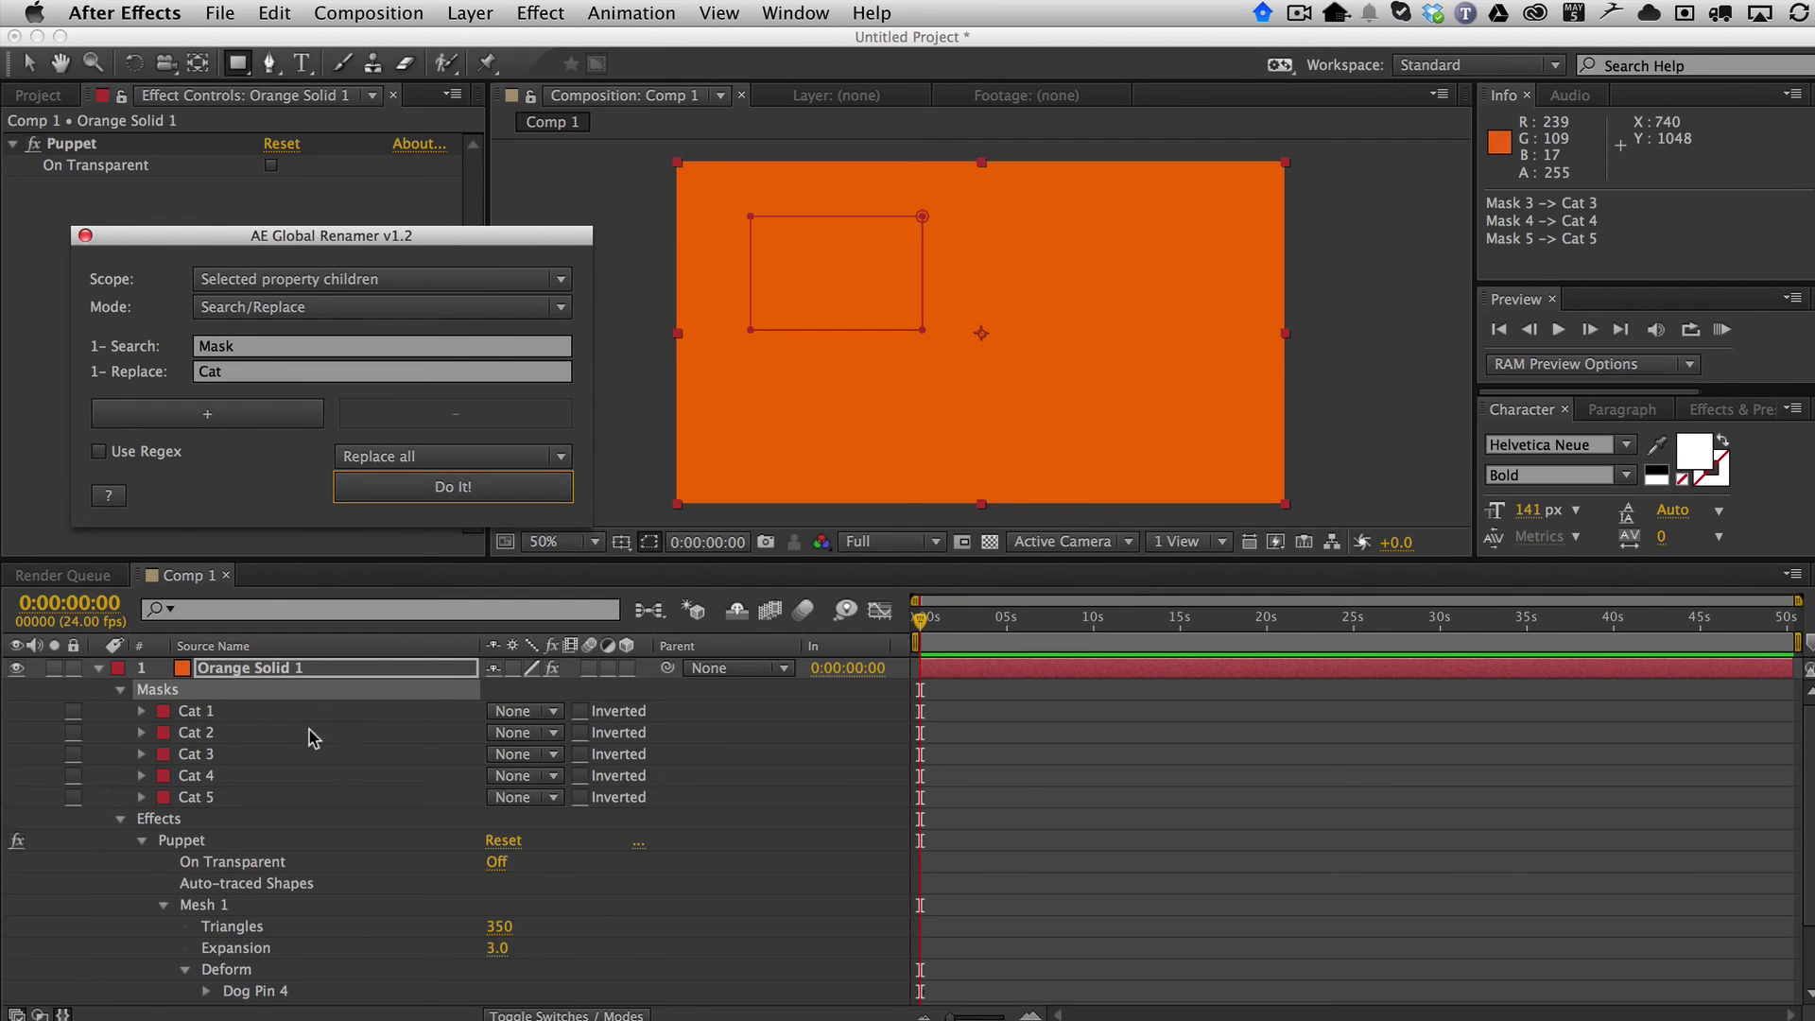